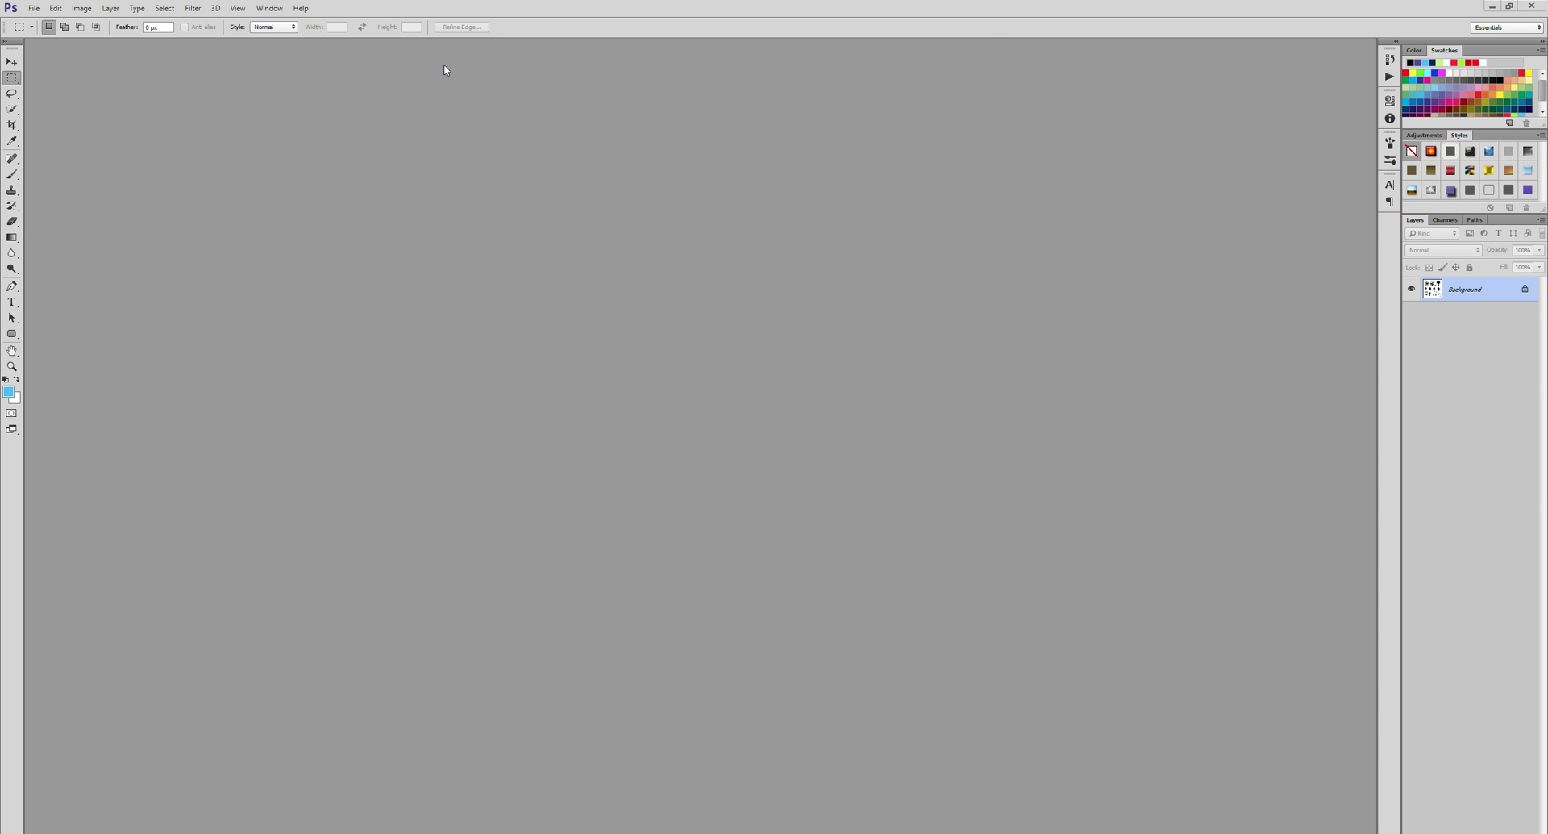
Launch the Image Processor from File > Scripts and begin choosing the source folder.
click(30, 11)
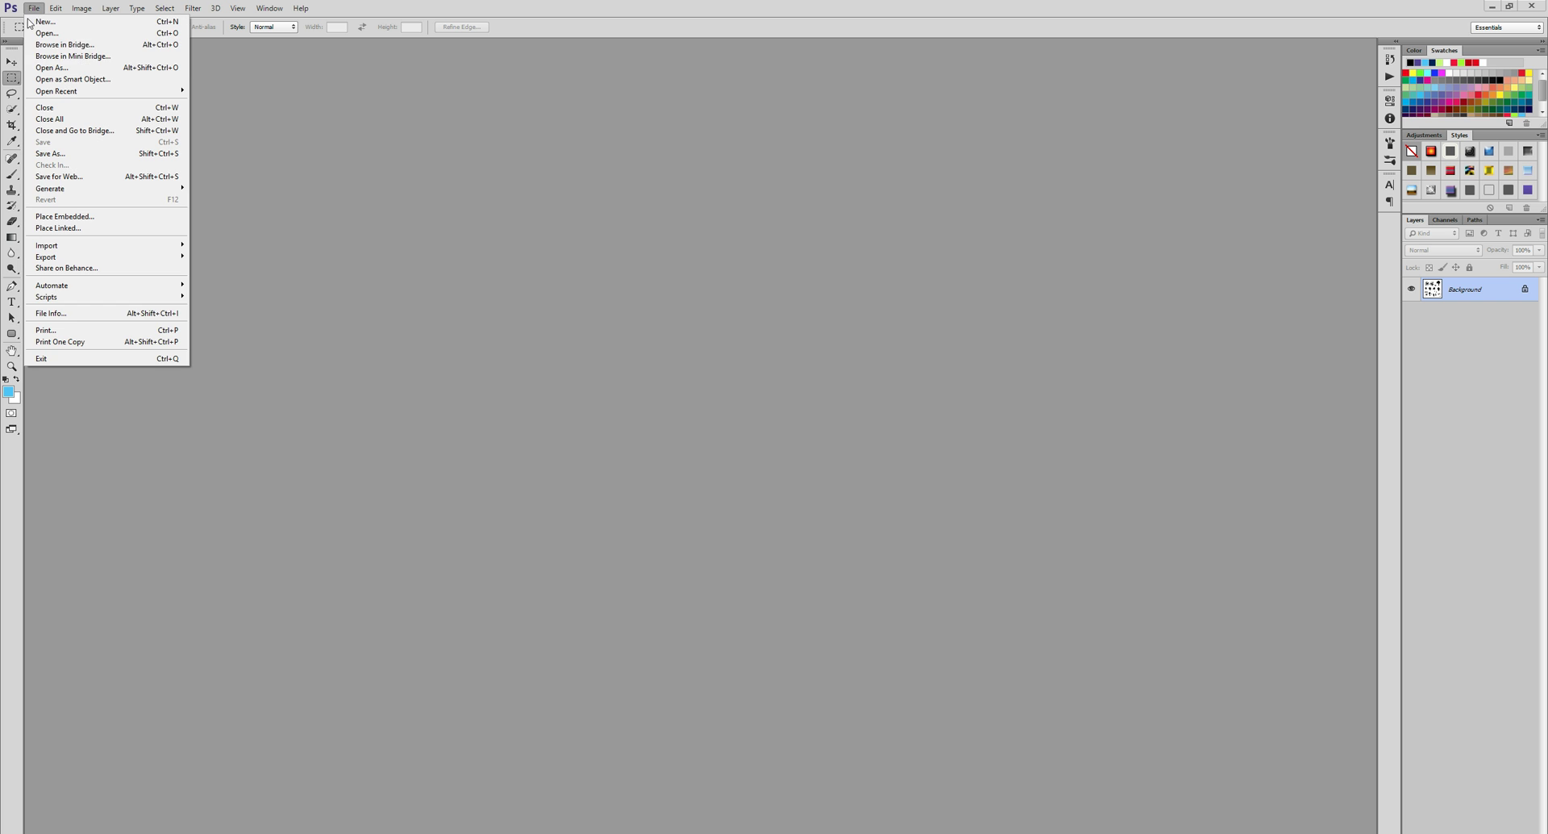
mouse_move(72, 297)
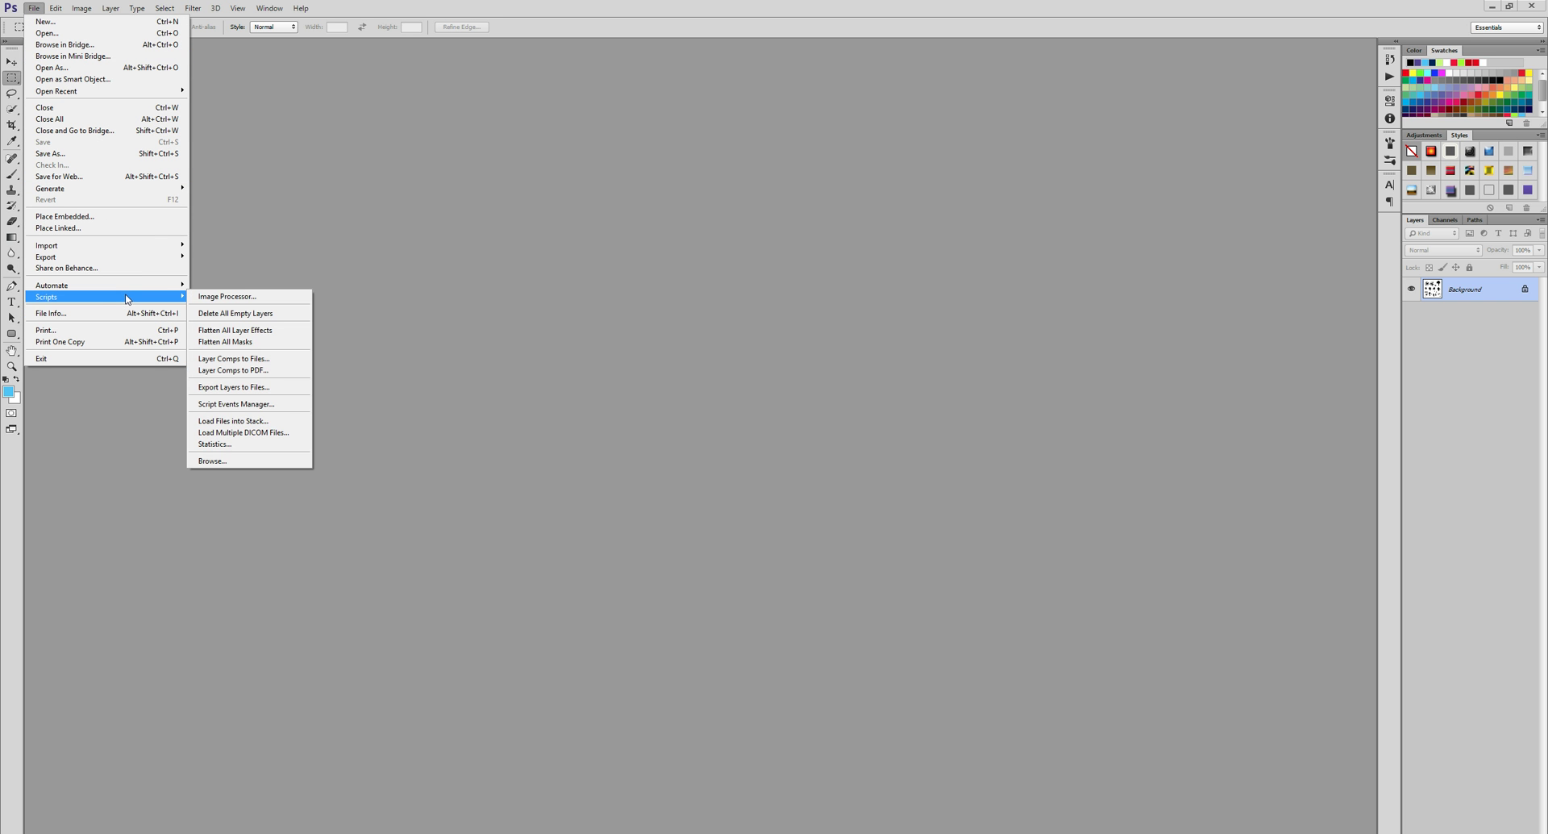
click(227, 298)
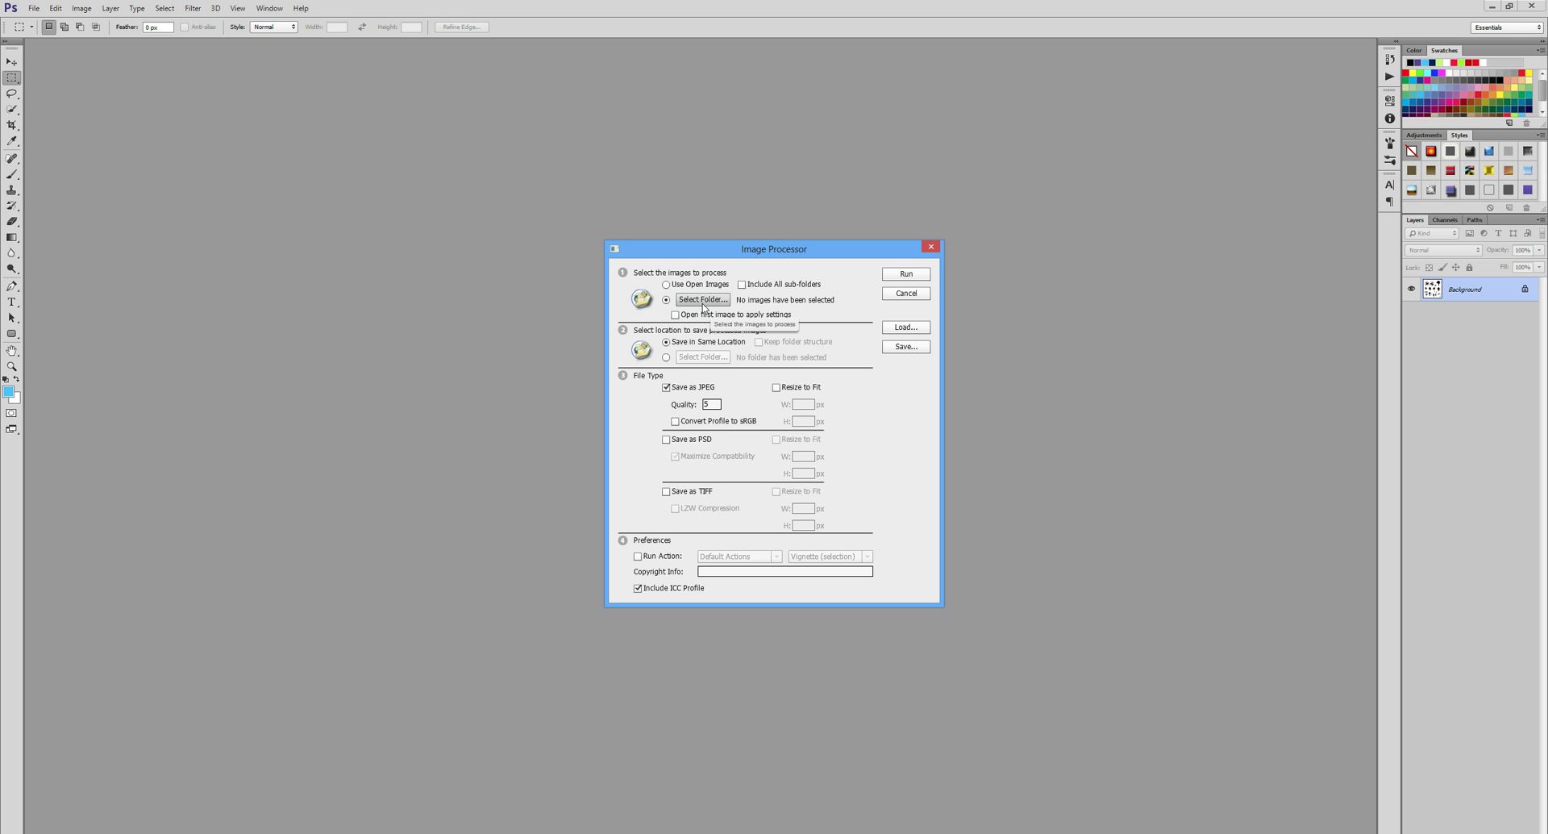
click(703, 302)
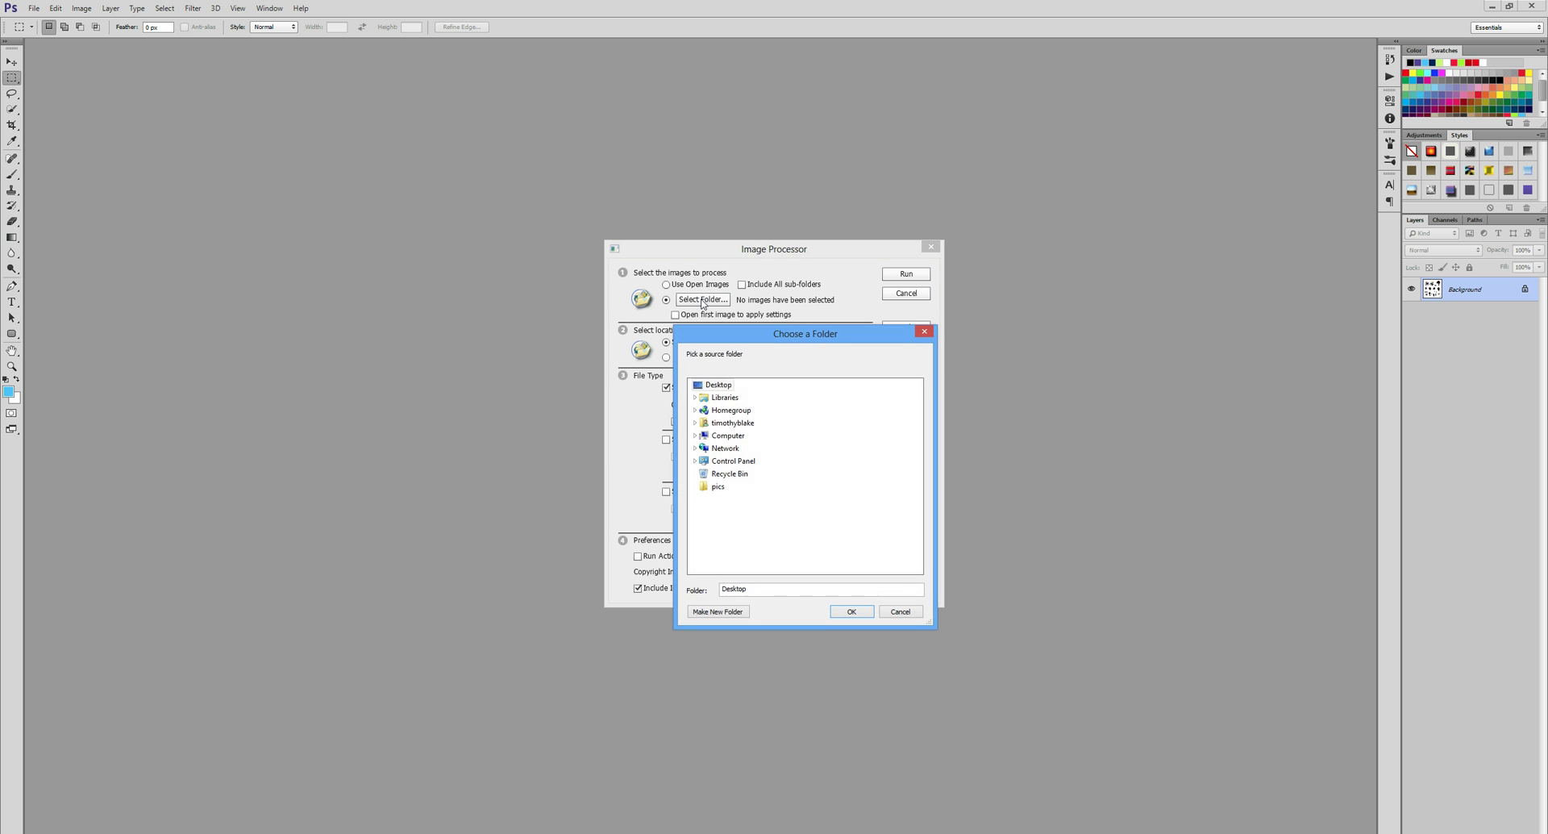
Pick E:\Creative Nerds\2014\june 2014\parralax inspiration as the folder of images to process.
click(696, 436)
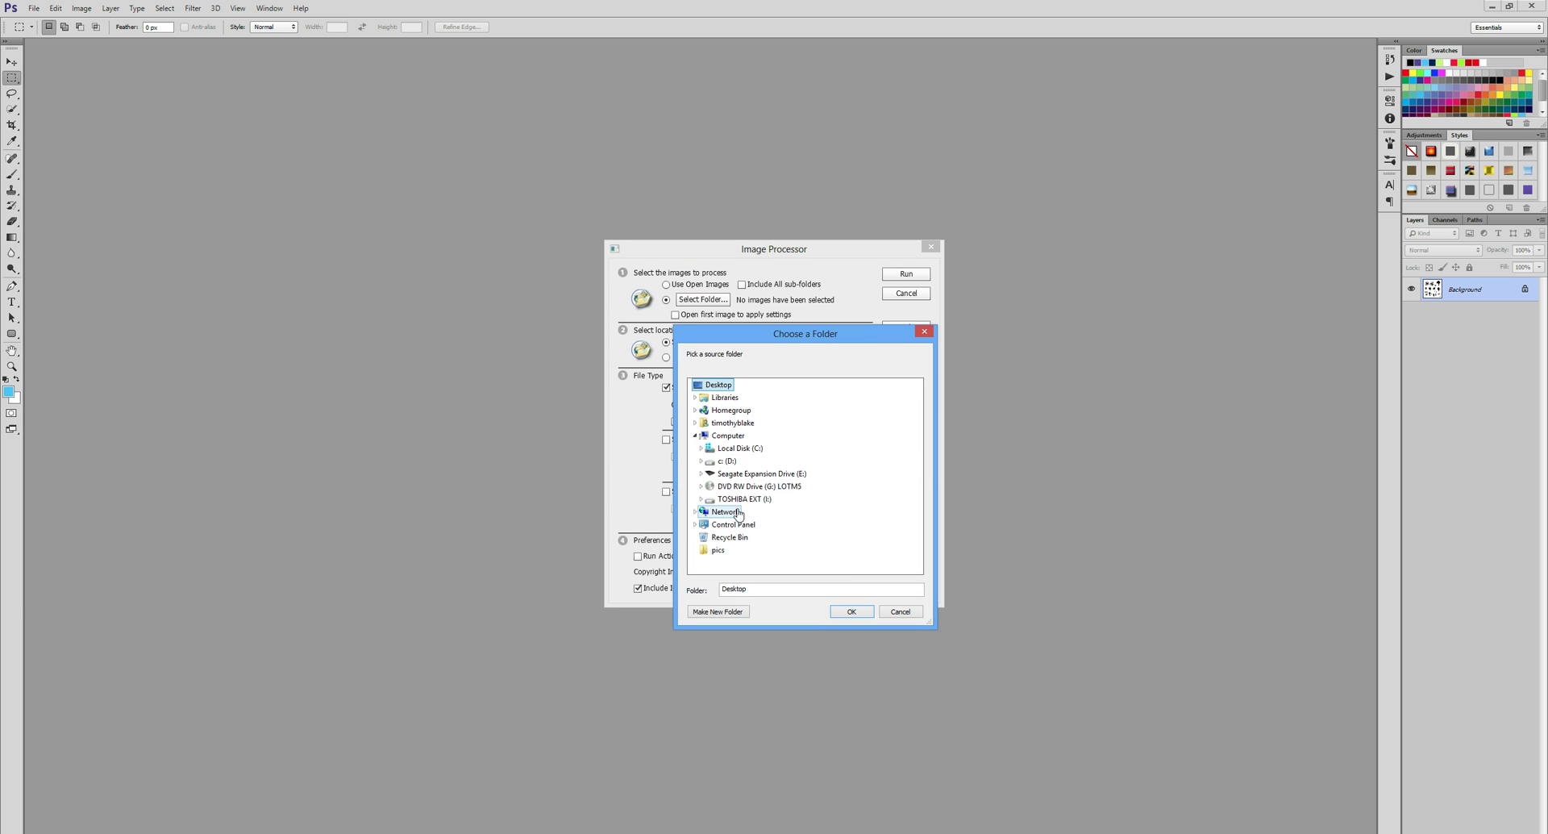
click(700, 476)
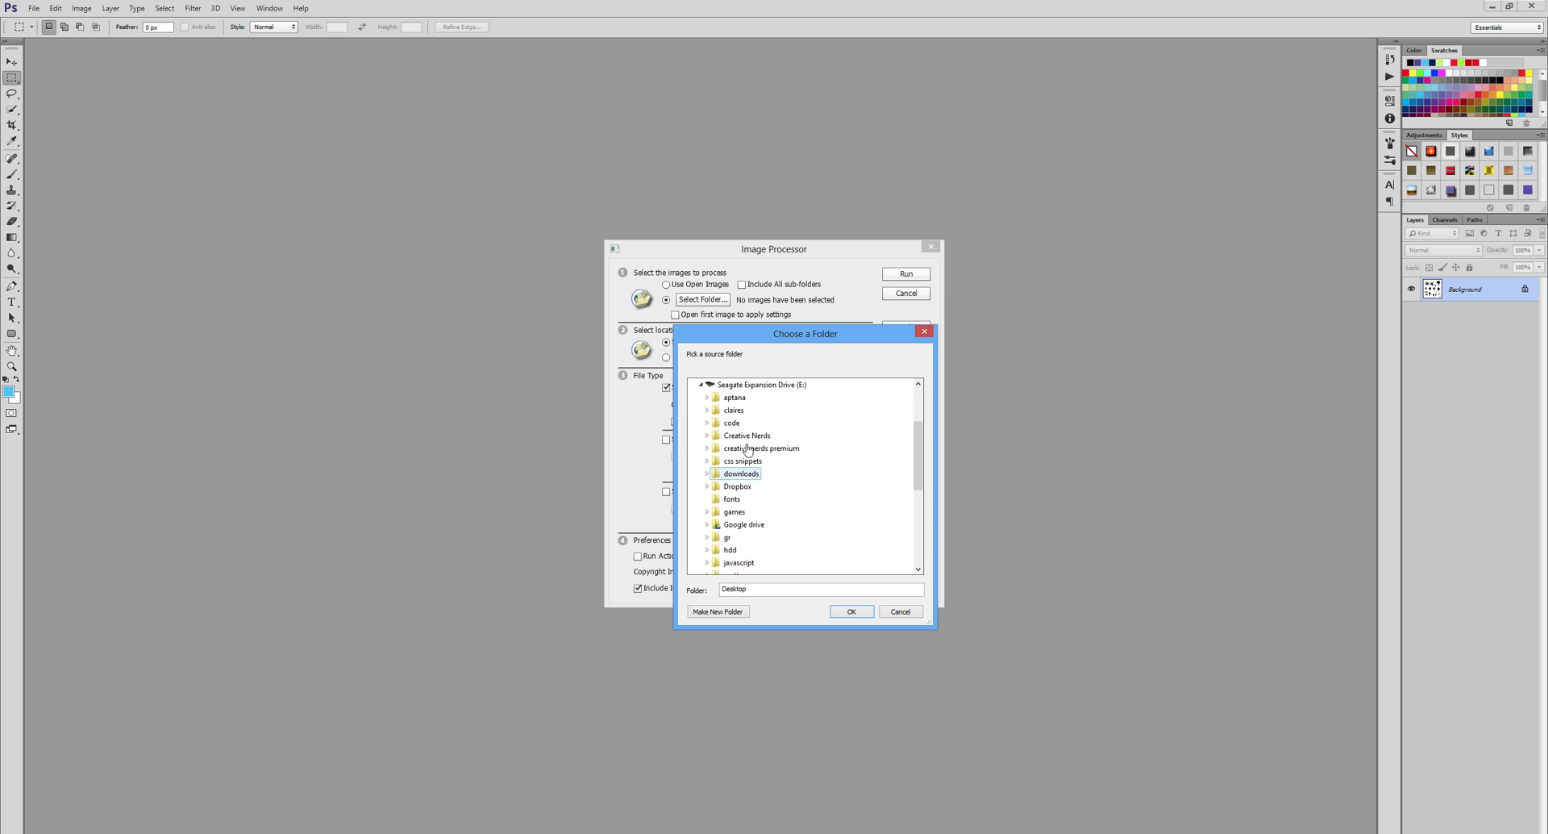
double_click(745, 440)
double_click(736, 422)
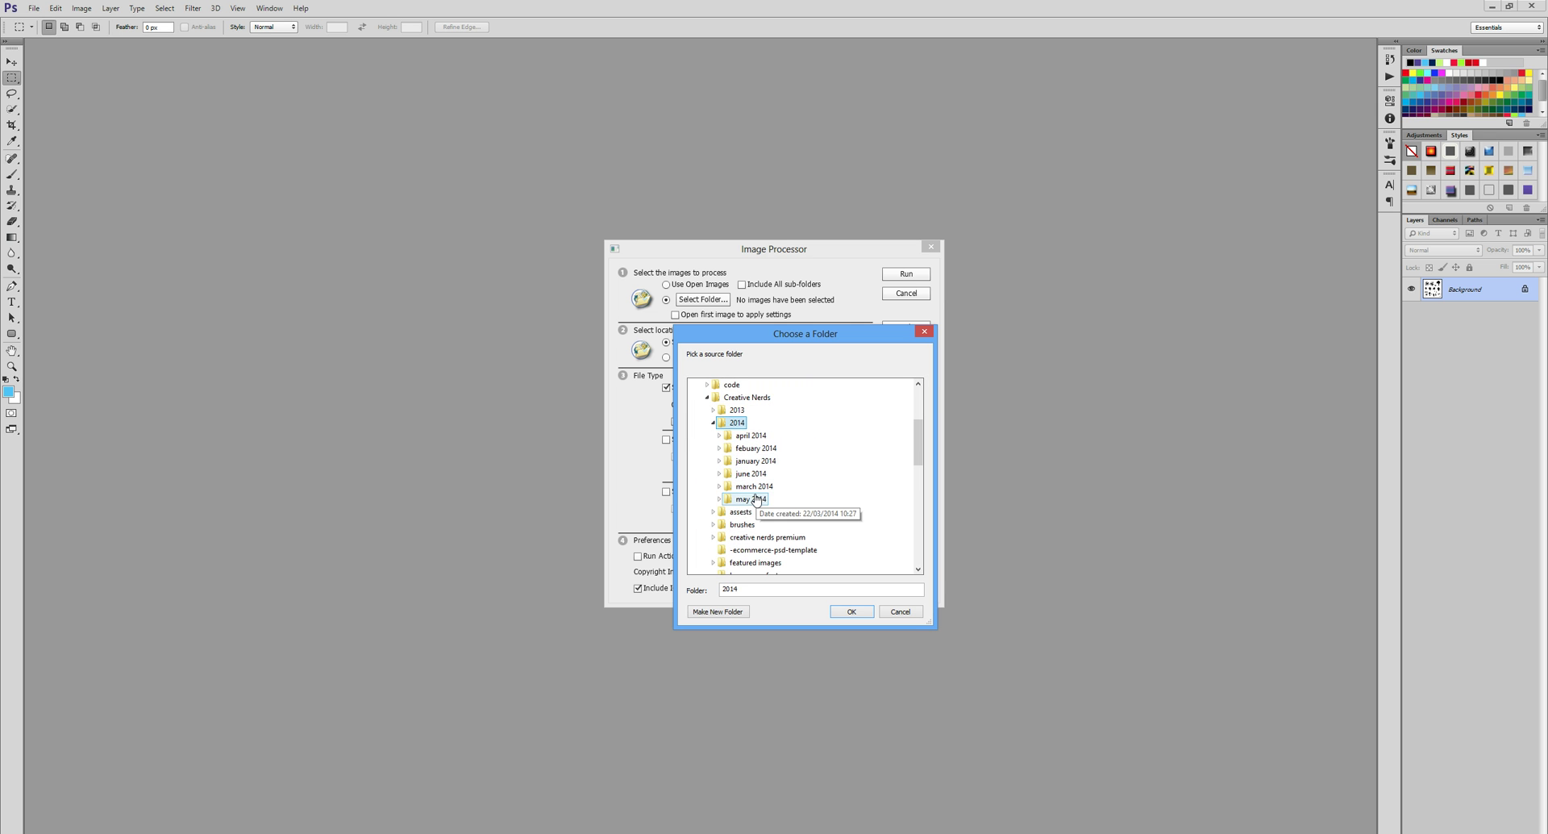
double_click(752, 499)
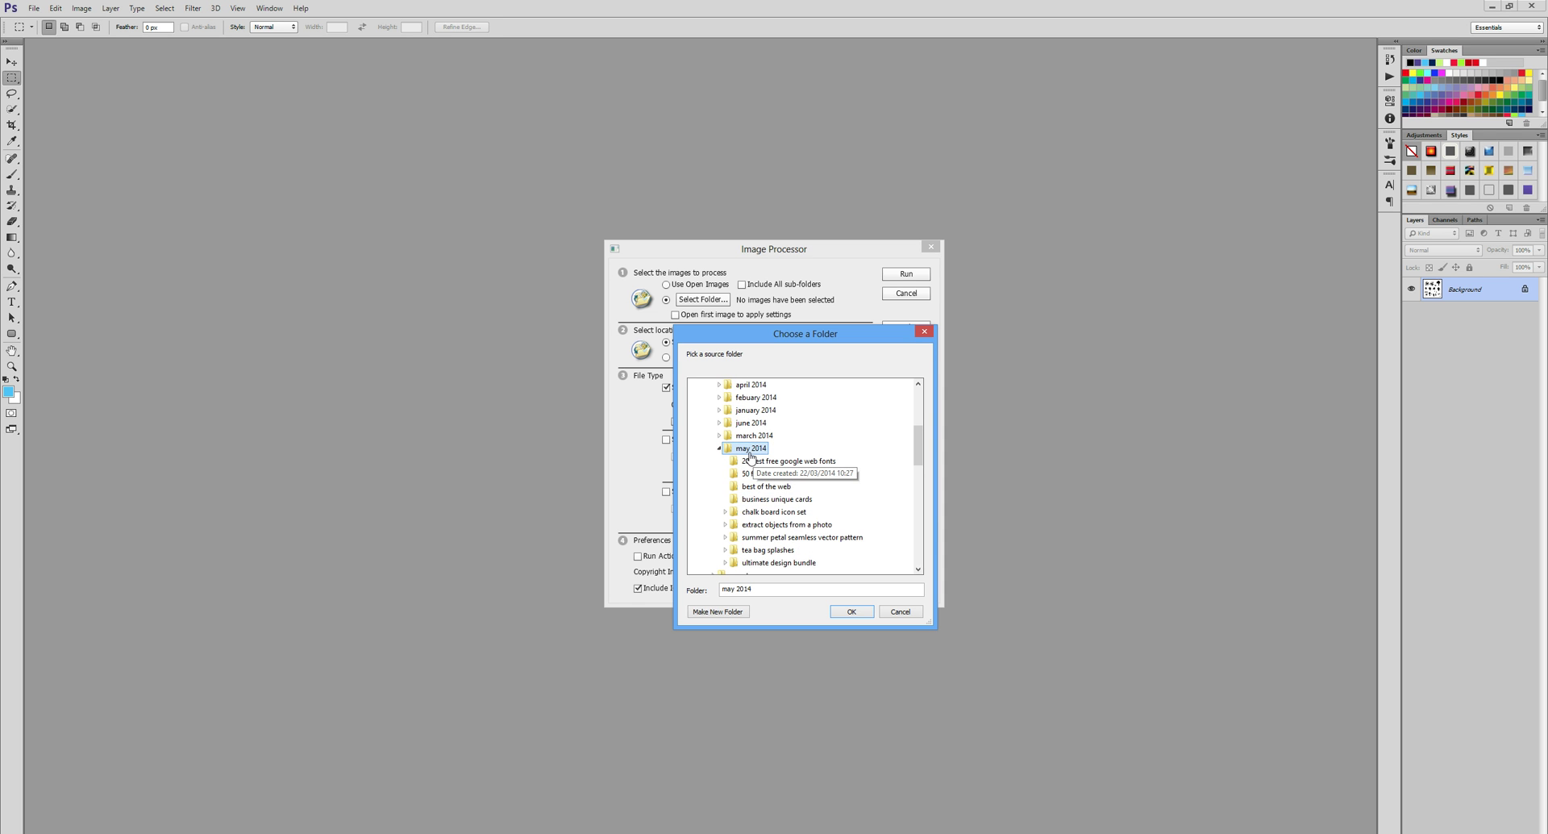
click(719, 448)
double_click(751, 423)
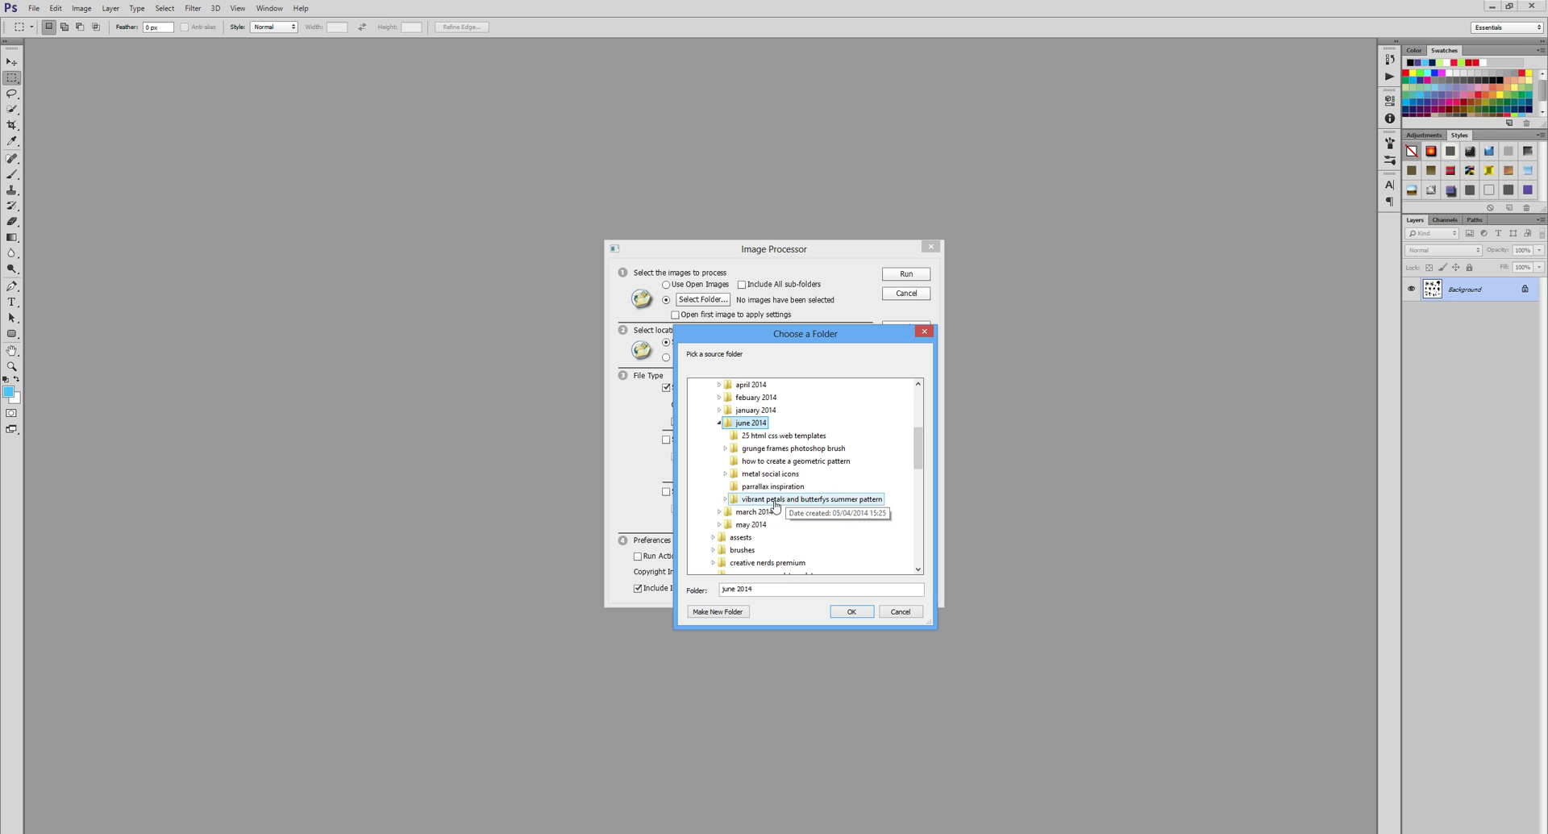
click(770, 486)
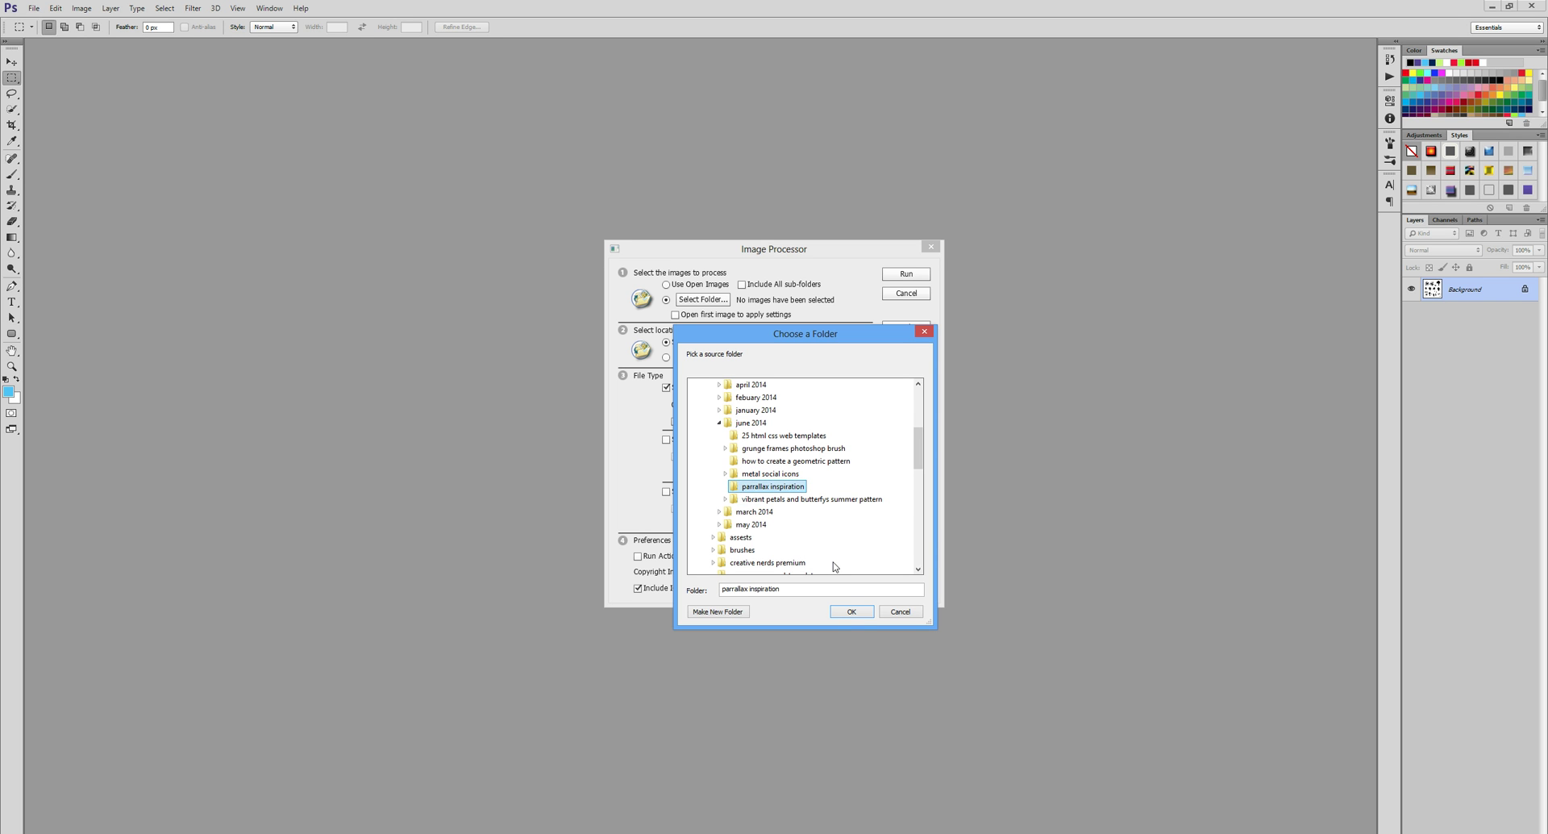
click(848, 613)
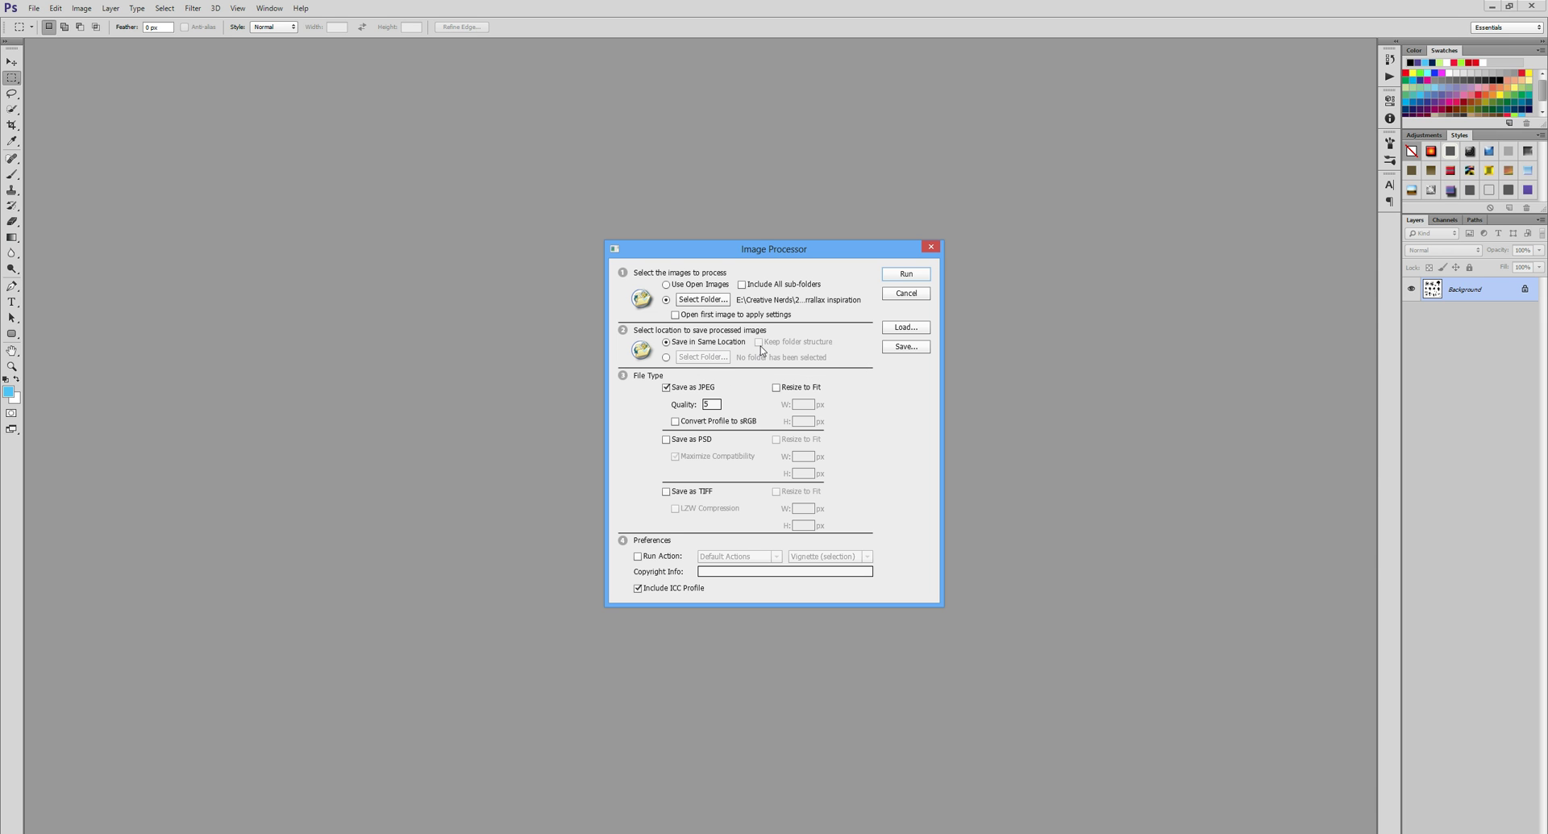
Set the output location to E:\Creative Nerds\2014\june 2014, entering 'resized tutorial' in the folder field.
click(666, 357)
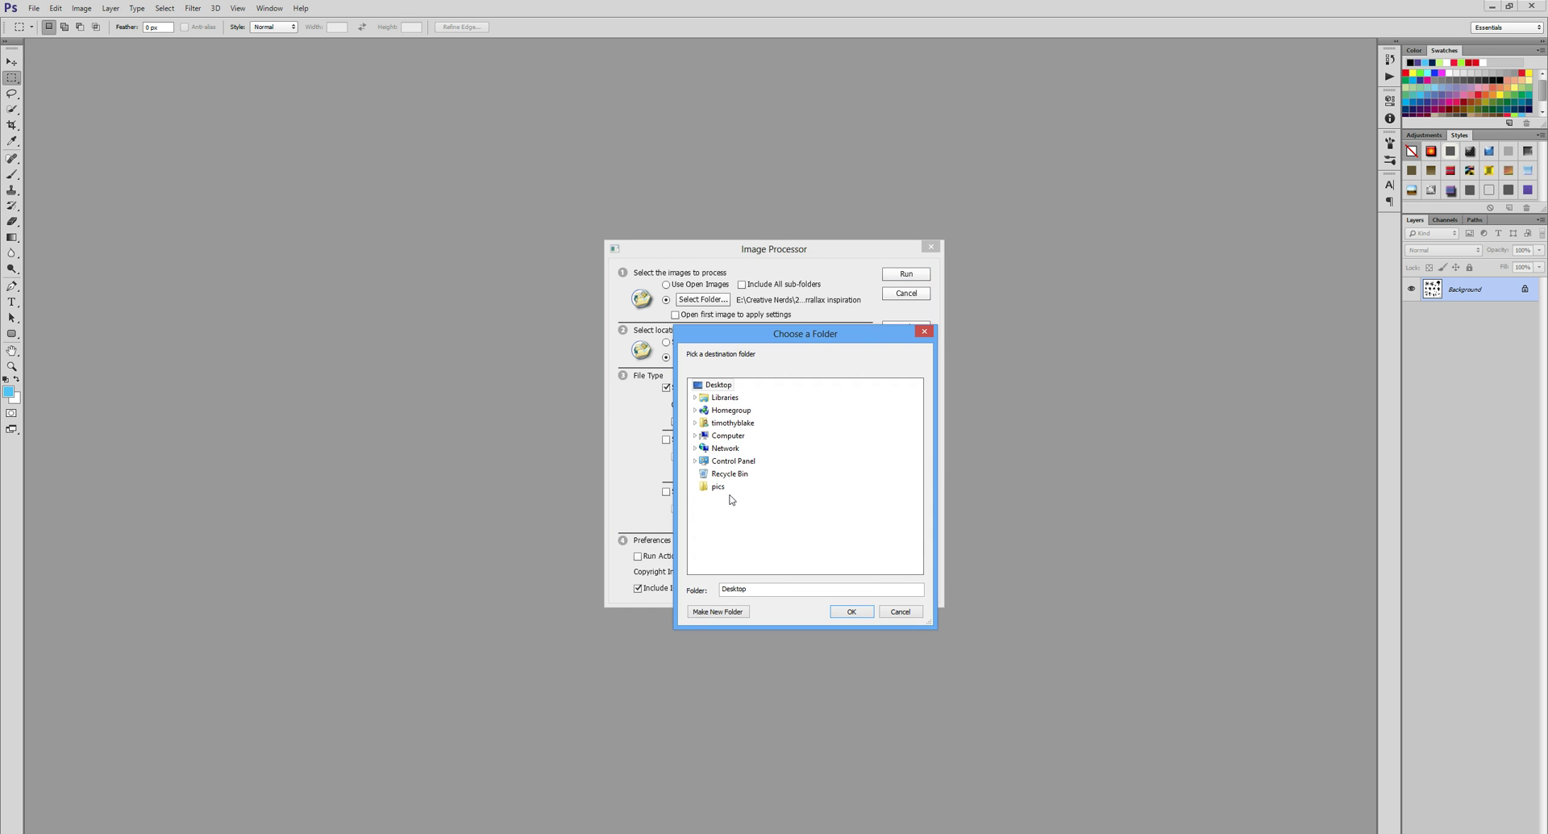
click(696, 435)
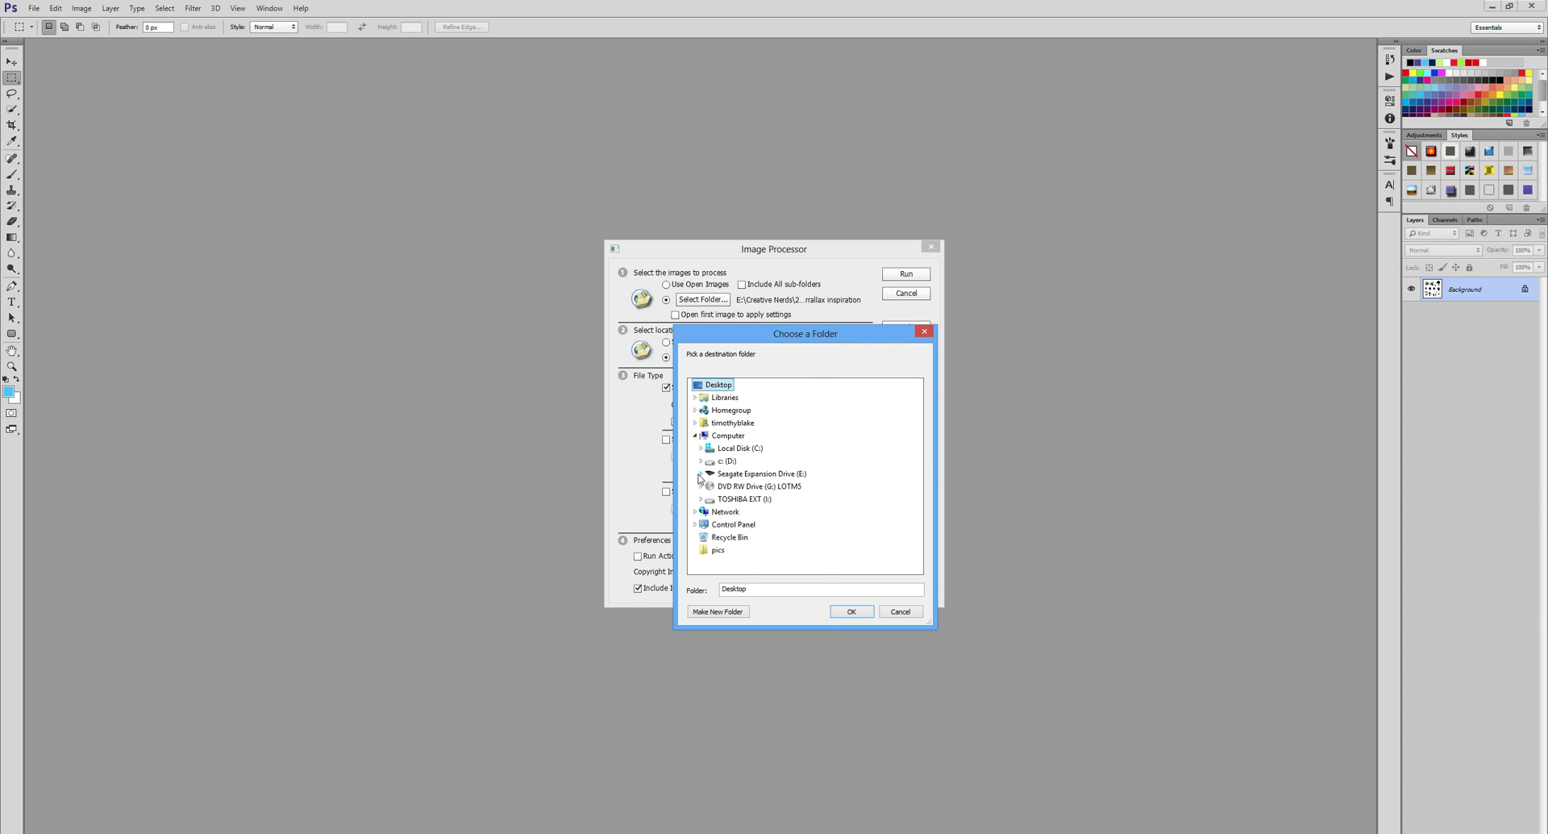
click(700, 474)
double_click(738, 435)
double_click(737, 428)
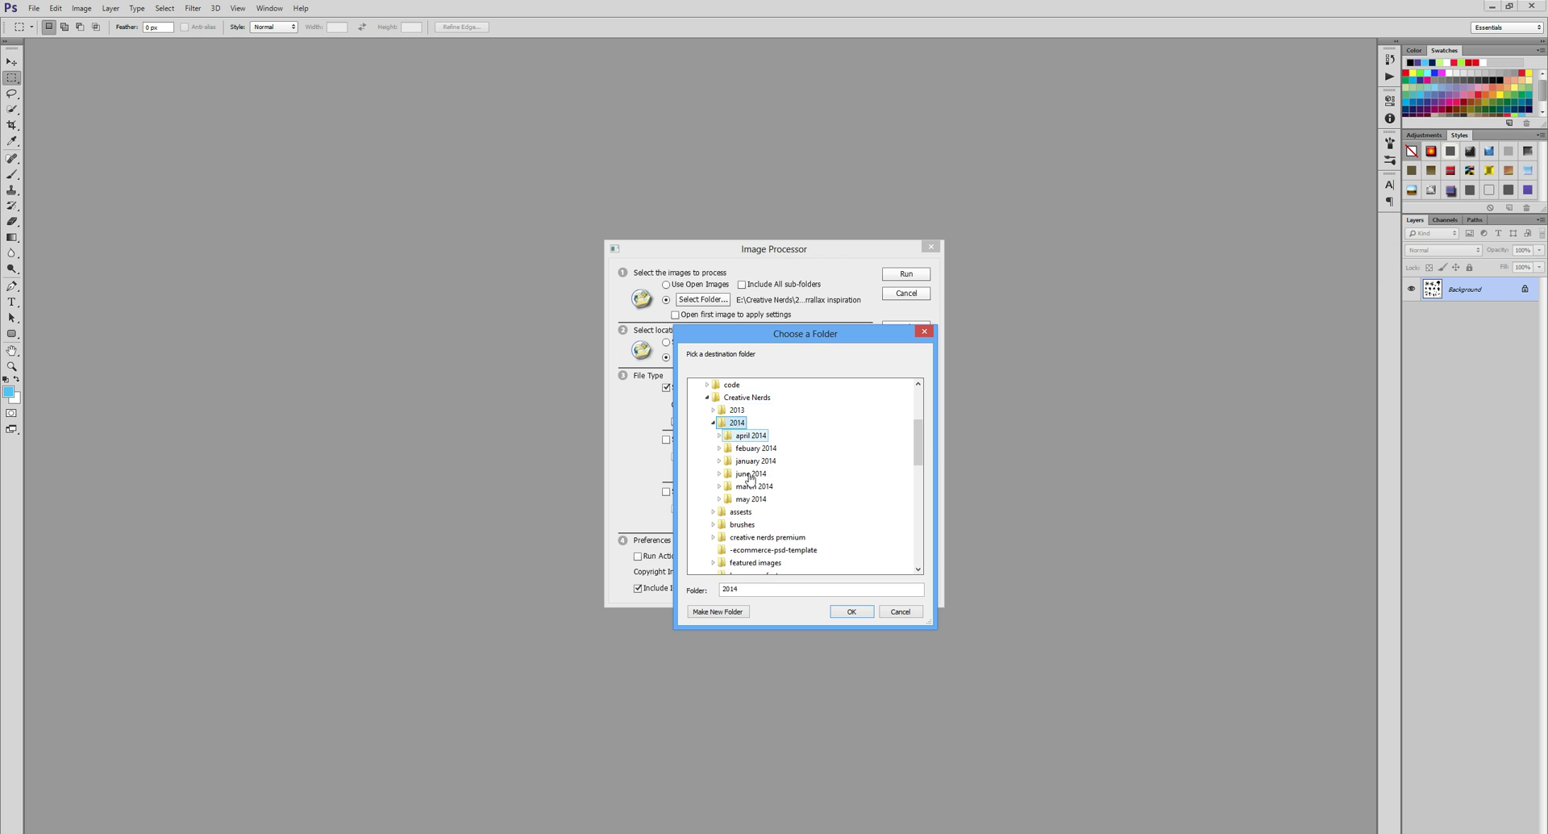
double_click(755, 500)
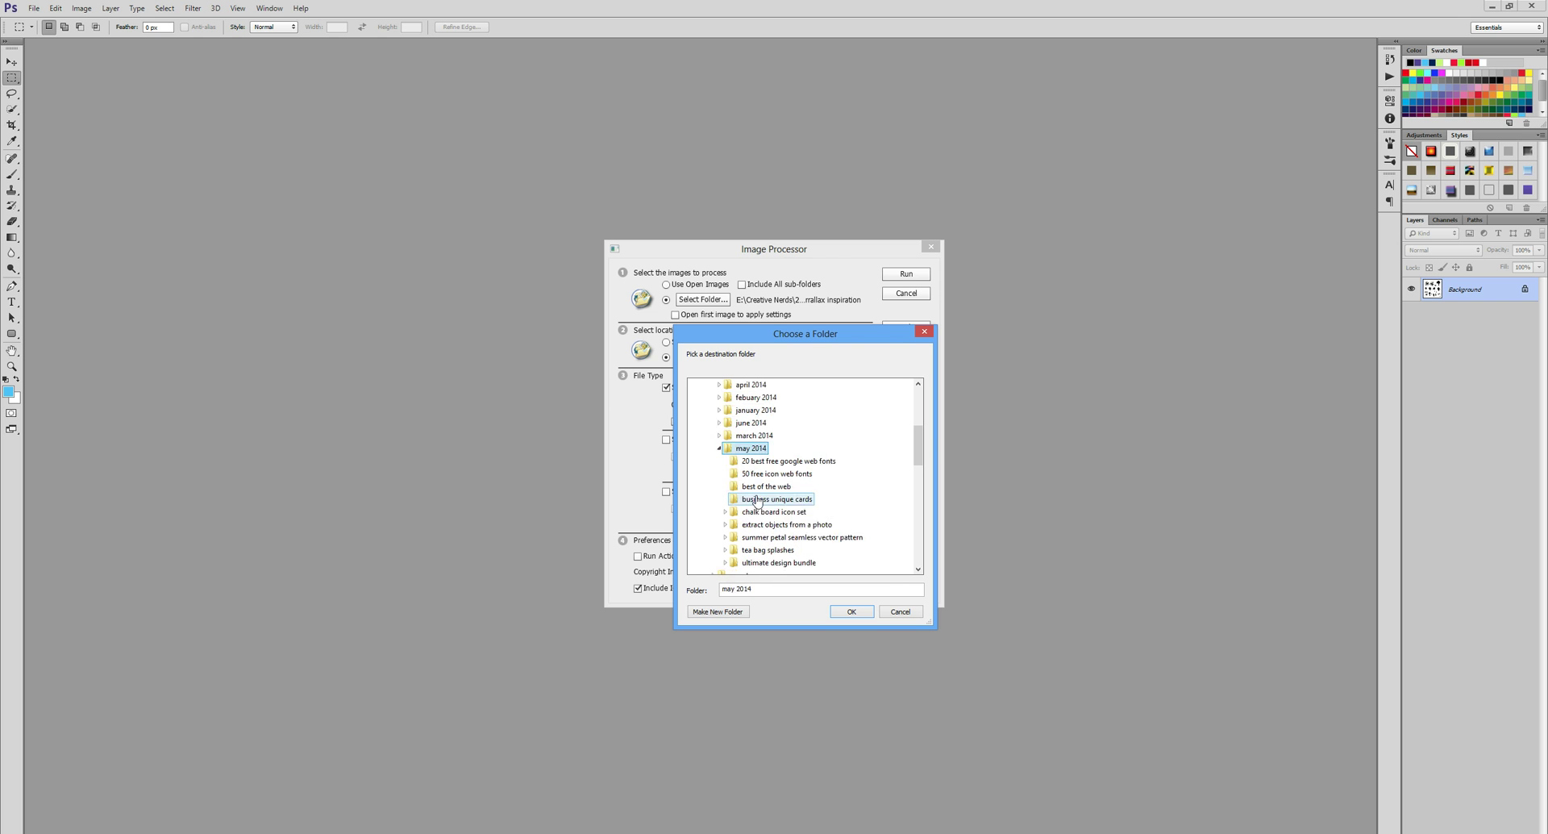
click(719, 447)
double_click(749, 422)
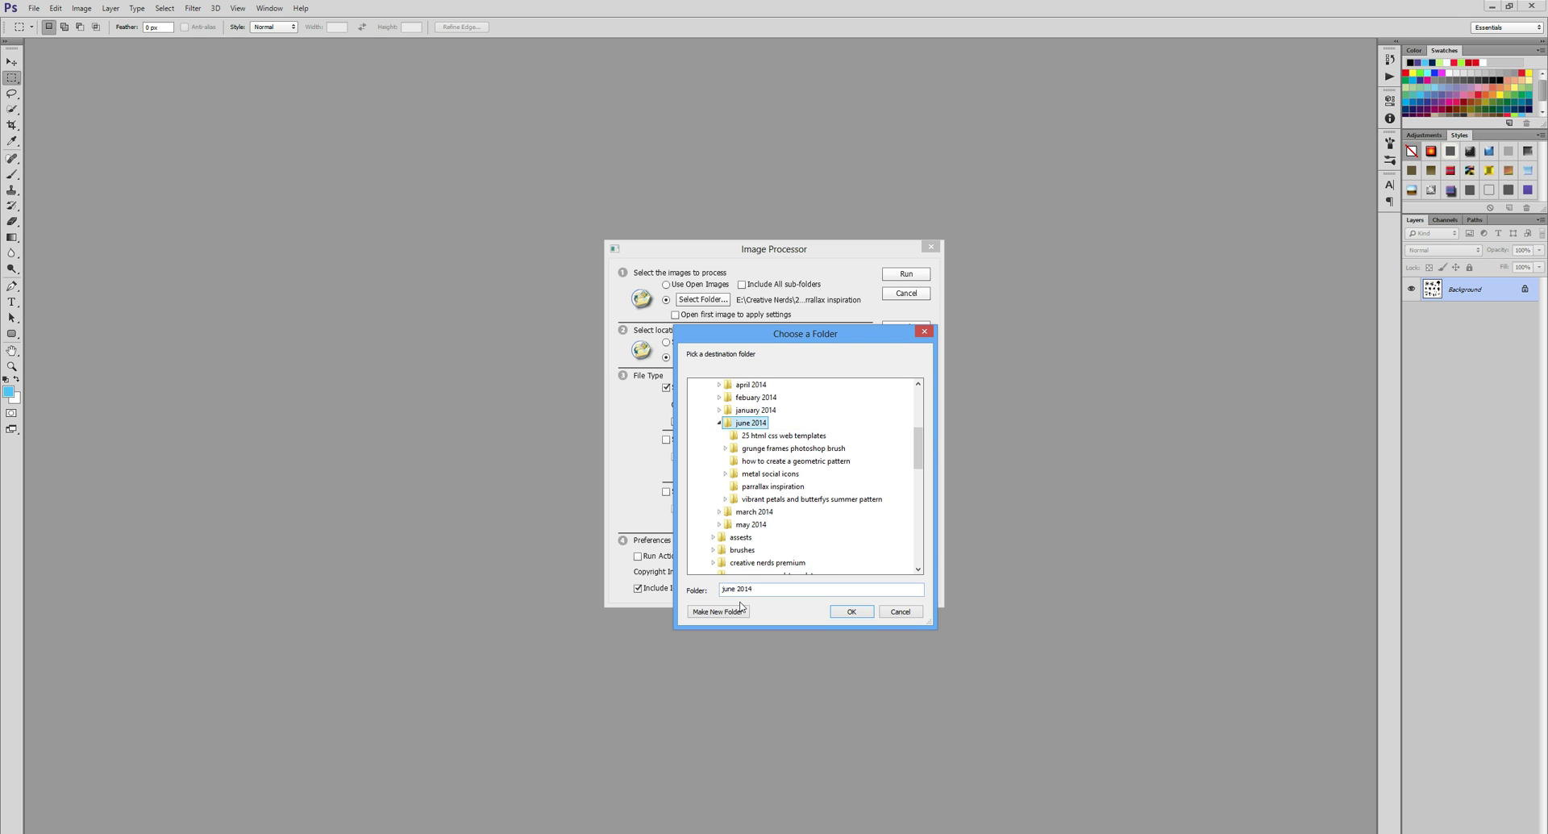
drag(756, 589, 534, 538)
text(resized tutorial)
key(Return)
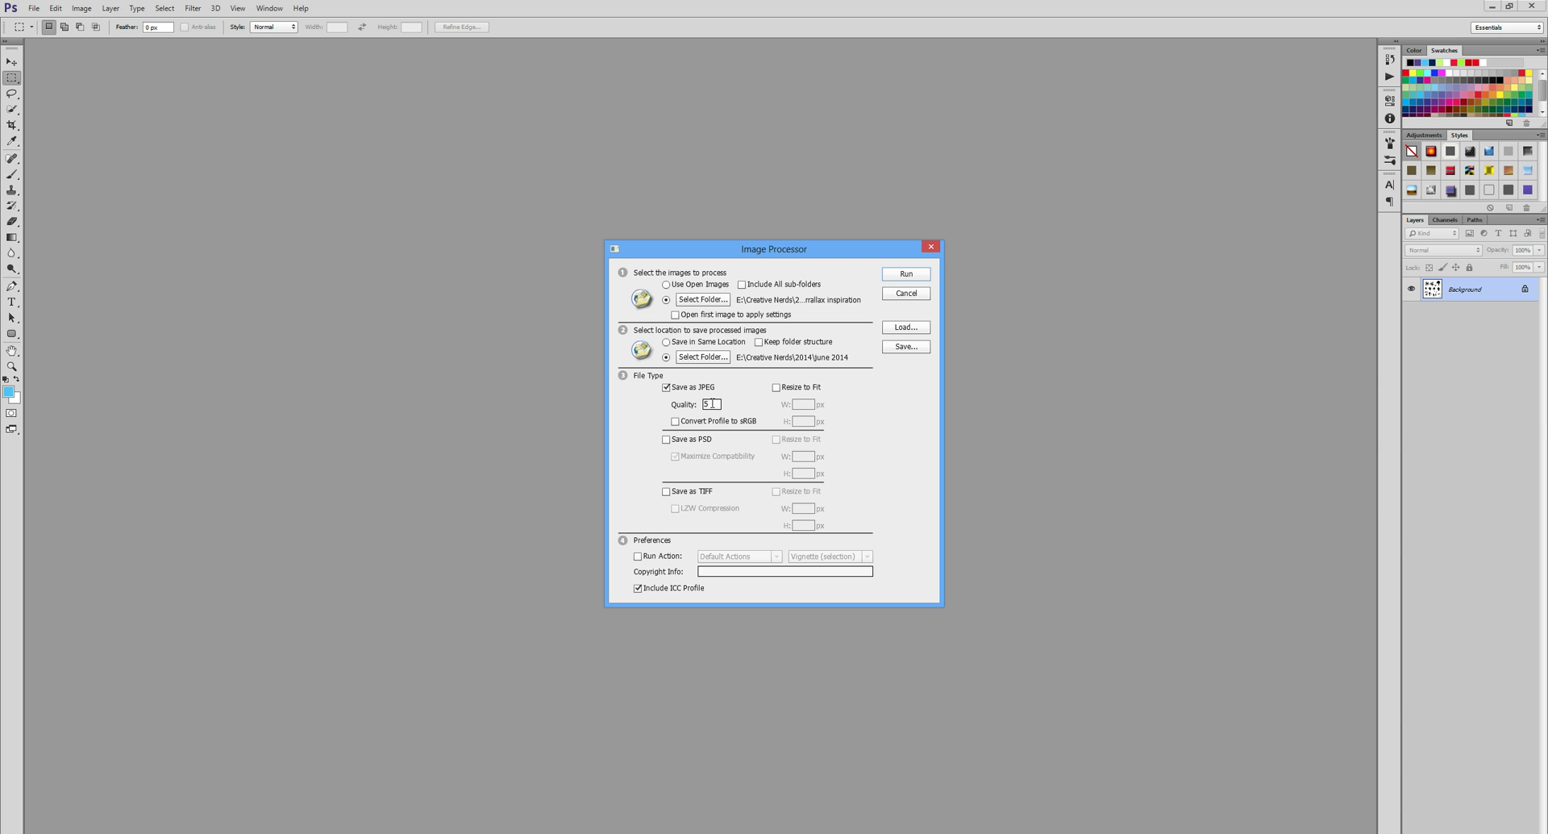
Set JPEG quality to 8 and enable Resize to Fit at 150 W by 150 H.
double_click(710, 404)
click(776, 388)
key(BackSpace)
key(BackSpace)
key(Tab)
text(150)
Run the Image Processor batch on the parralax inspiration screenshots.
click(906, 274)
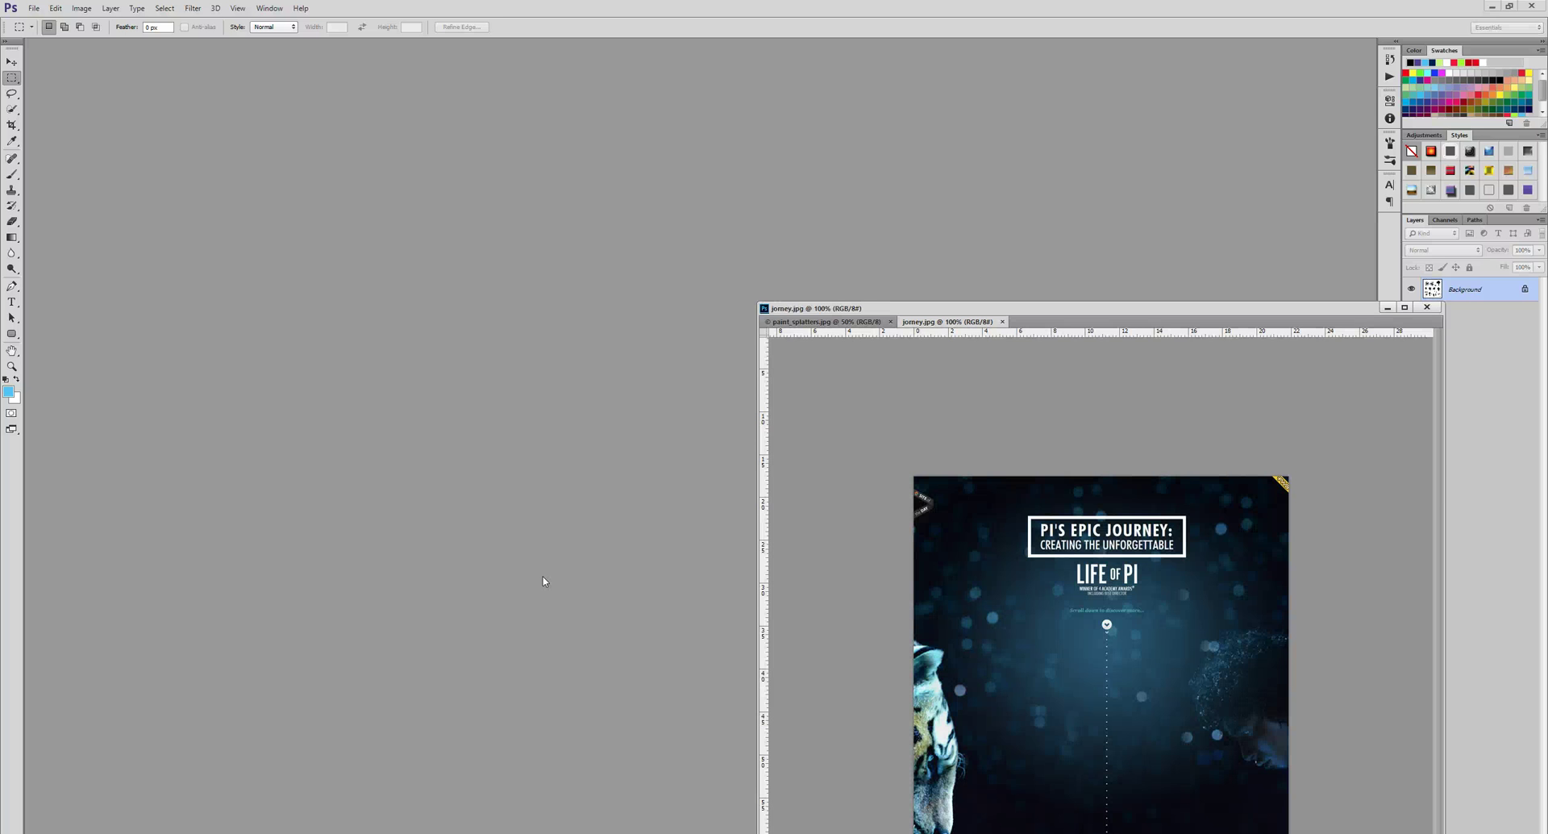
In File Explorer, open E:\Creative Nerds\2014\june 2014\JPEG and select some resized thumbnails.
key(super+e)
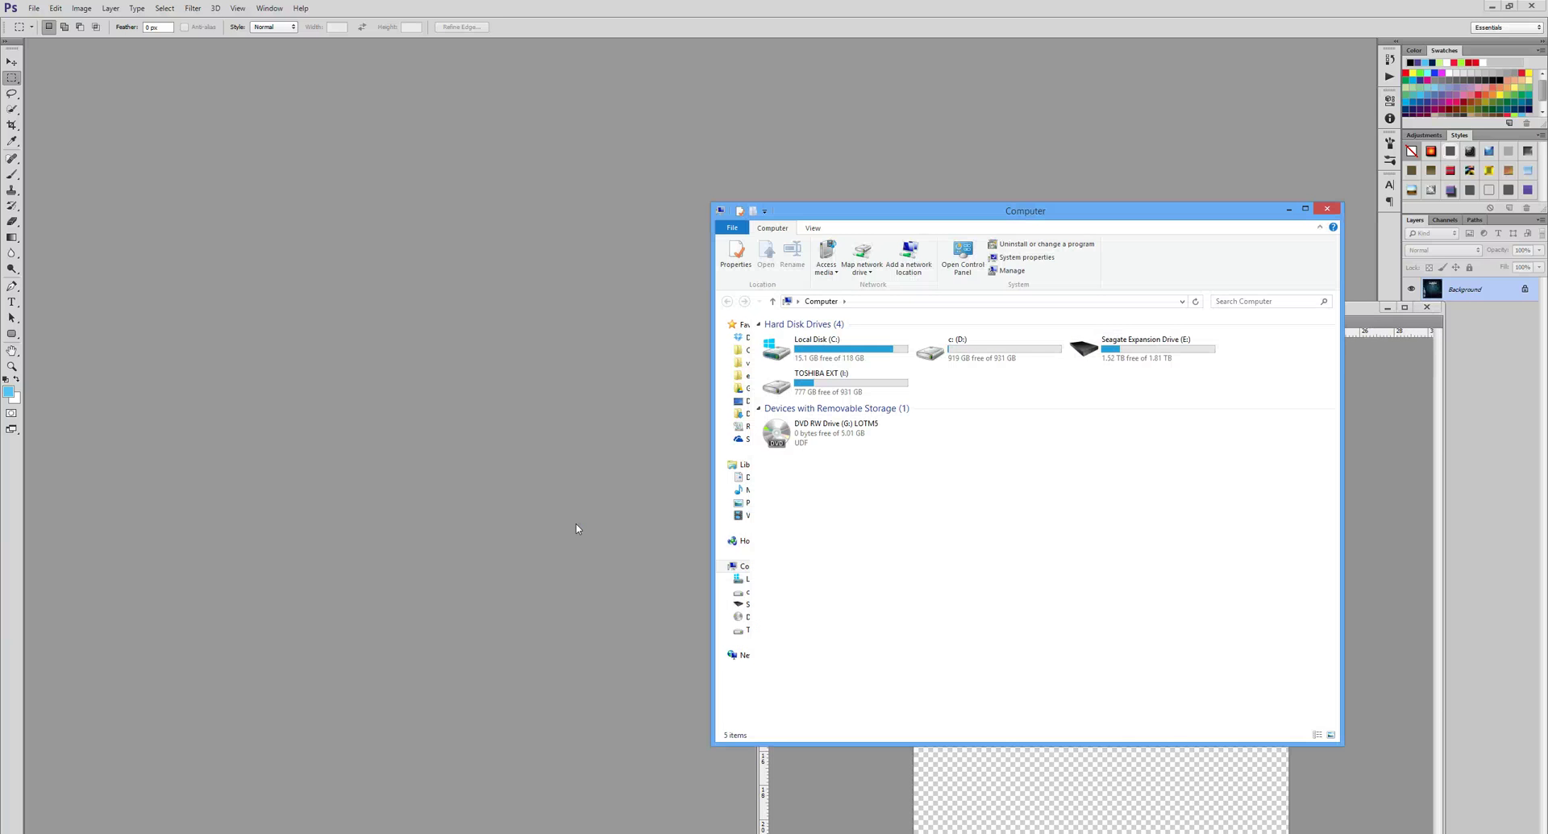
drag(971, 211, 649, 169)
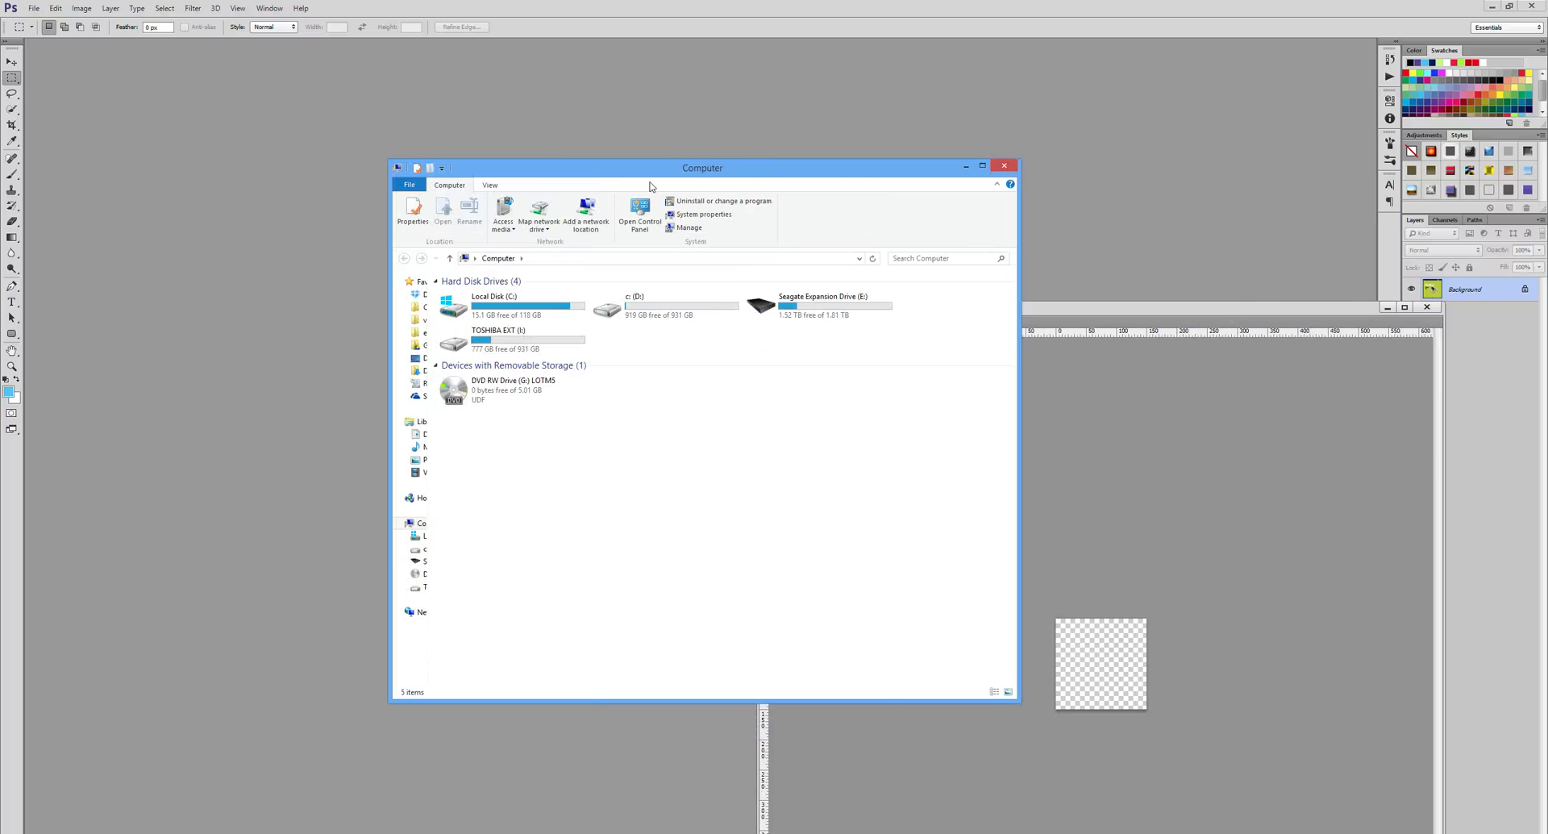
double_click(791, 327)
click(428, 307)
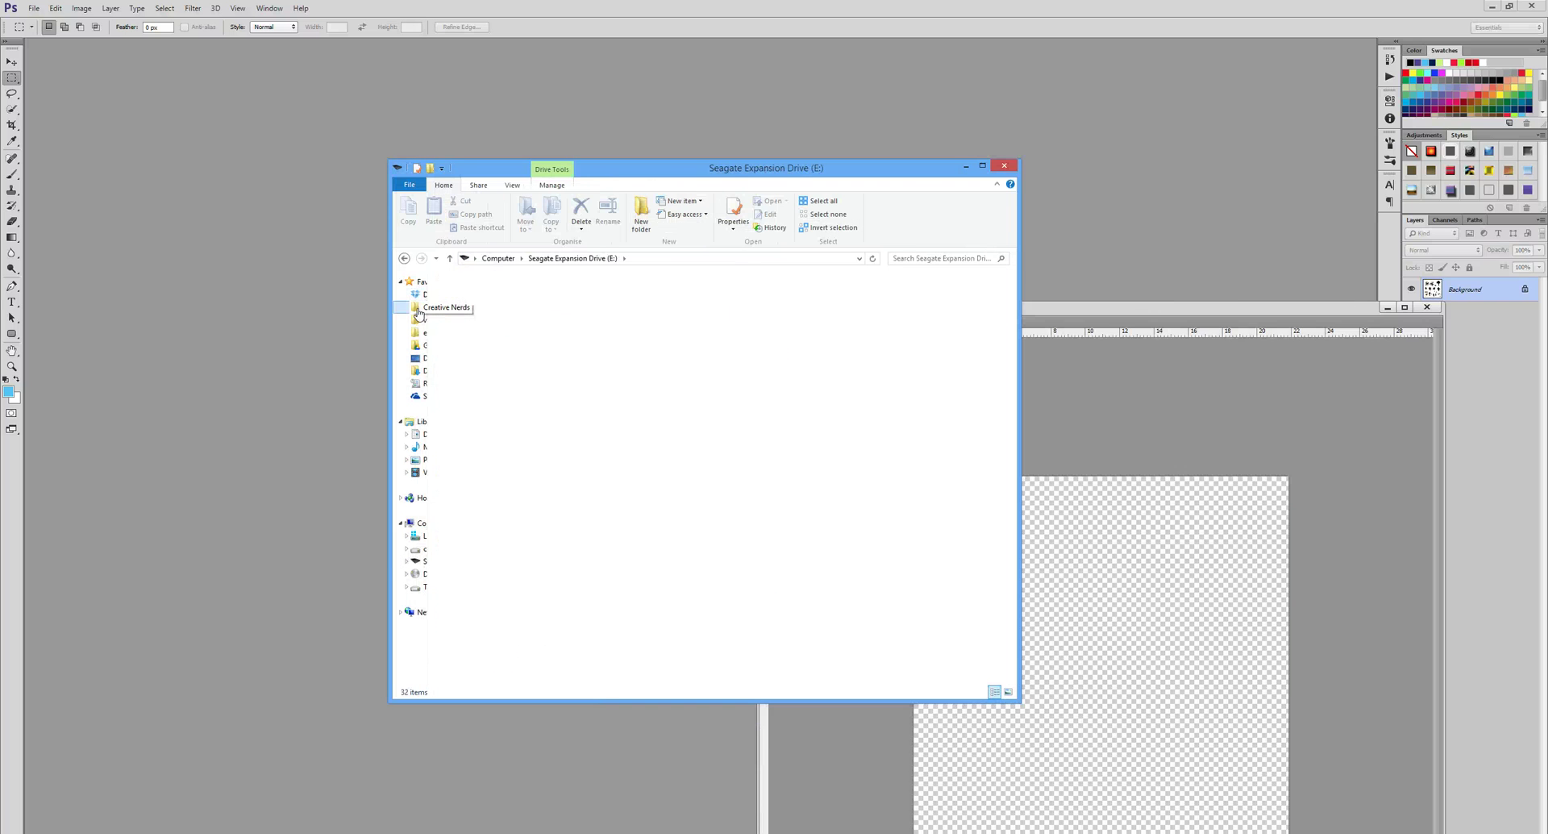
double_click(466, 308)
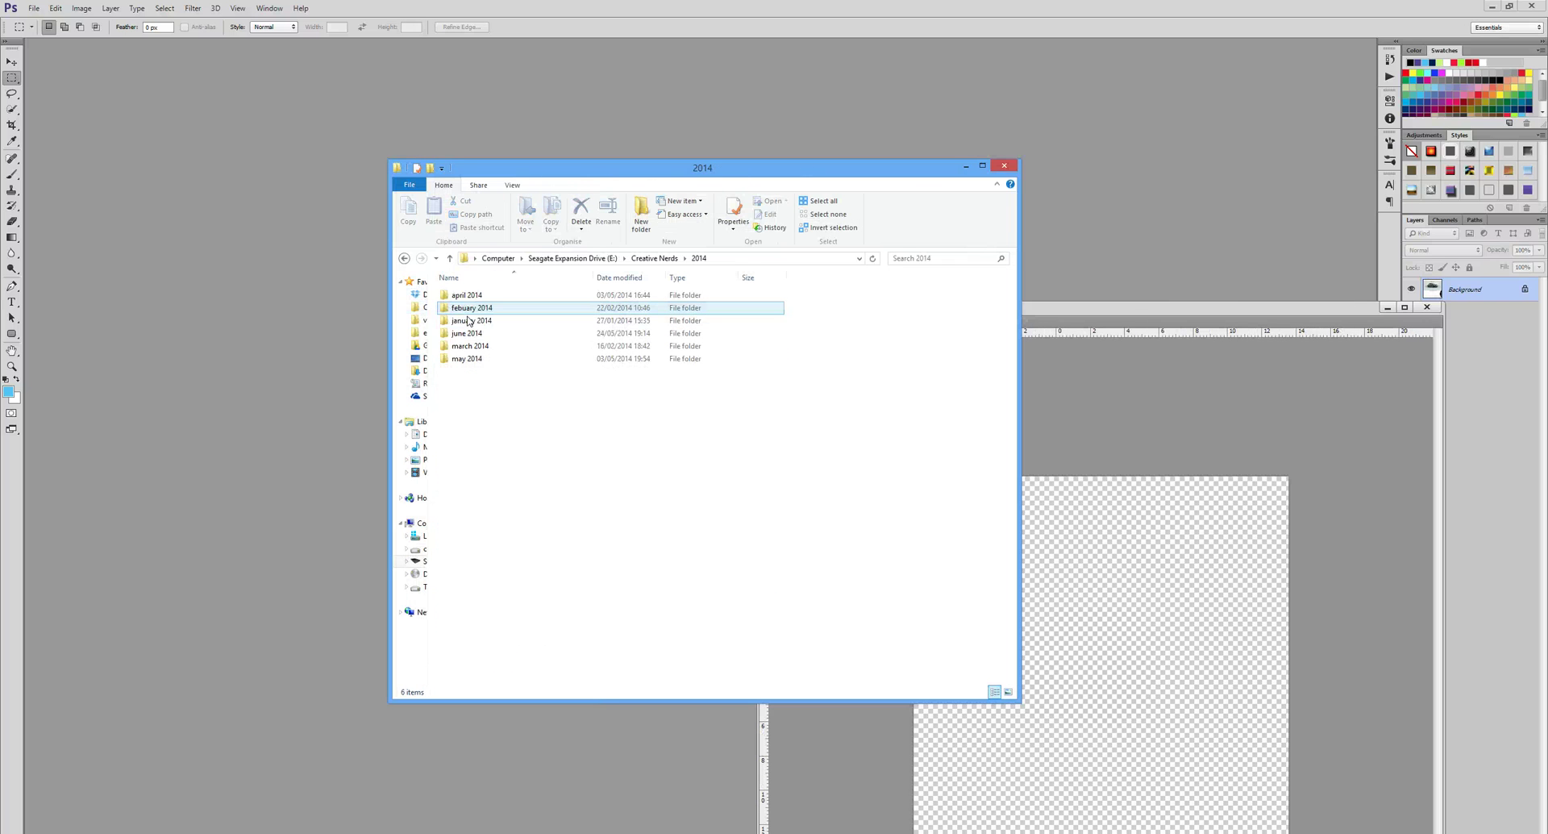
double_click(467, 358)
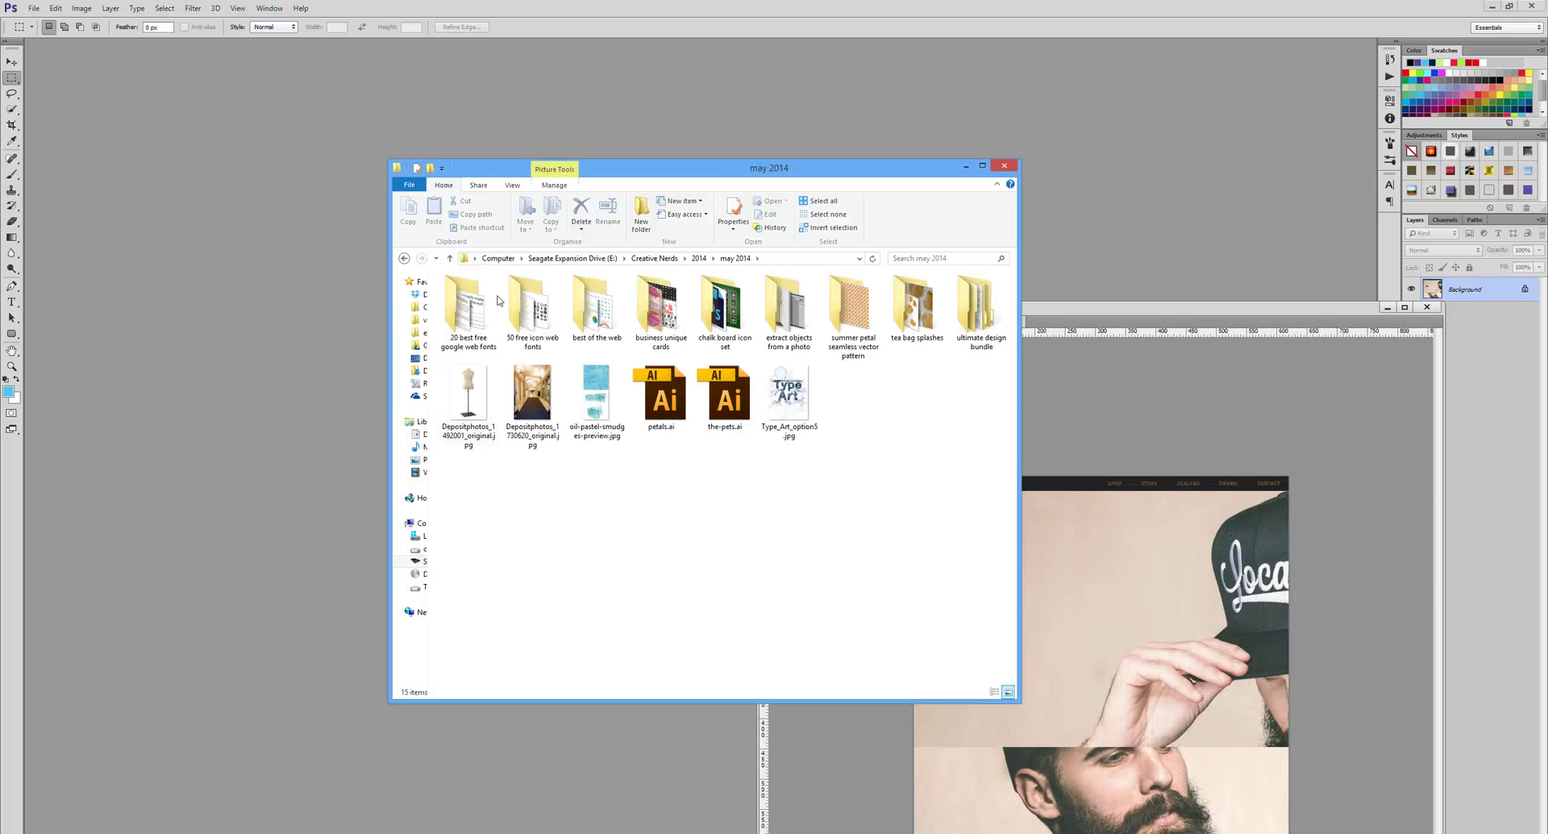
click(698, 258)
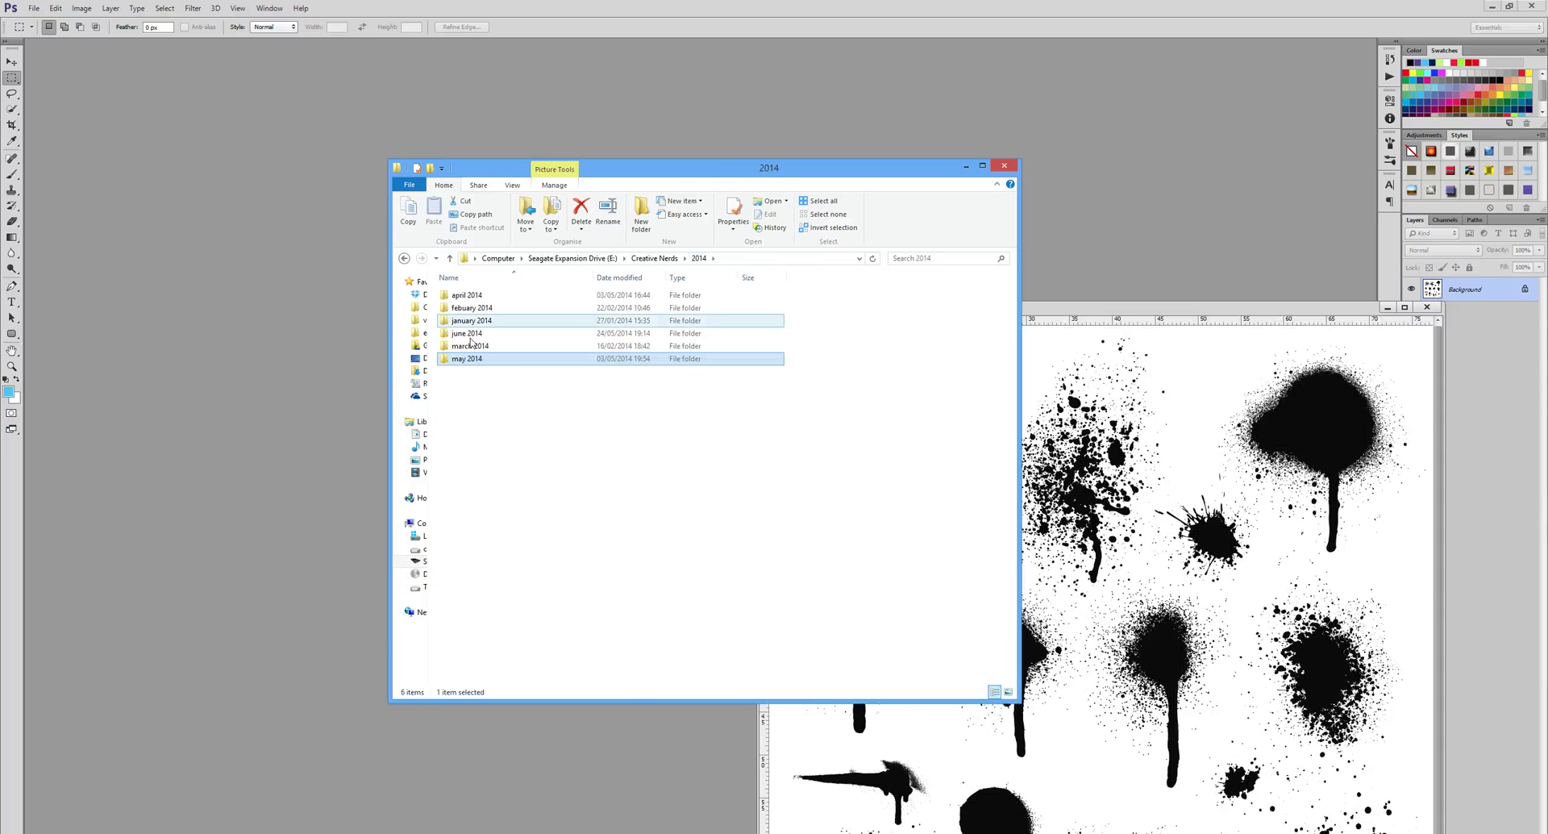
double_click(465, 334)
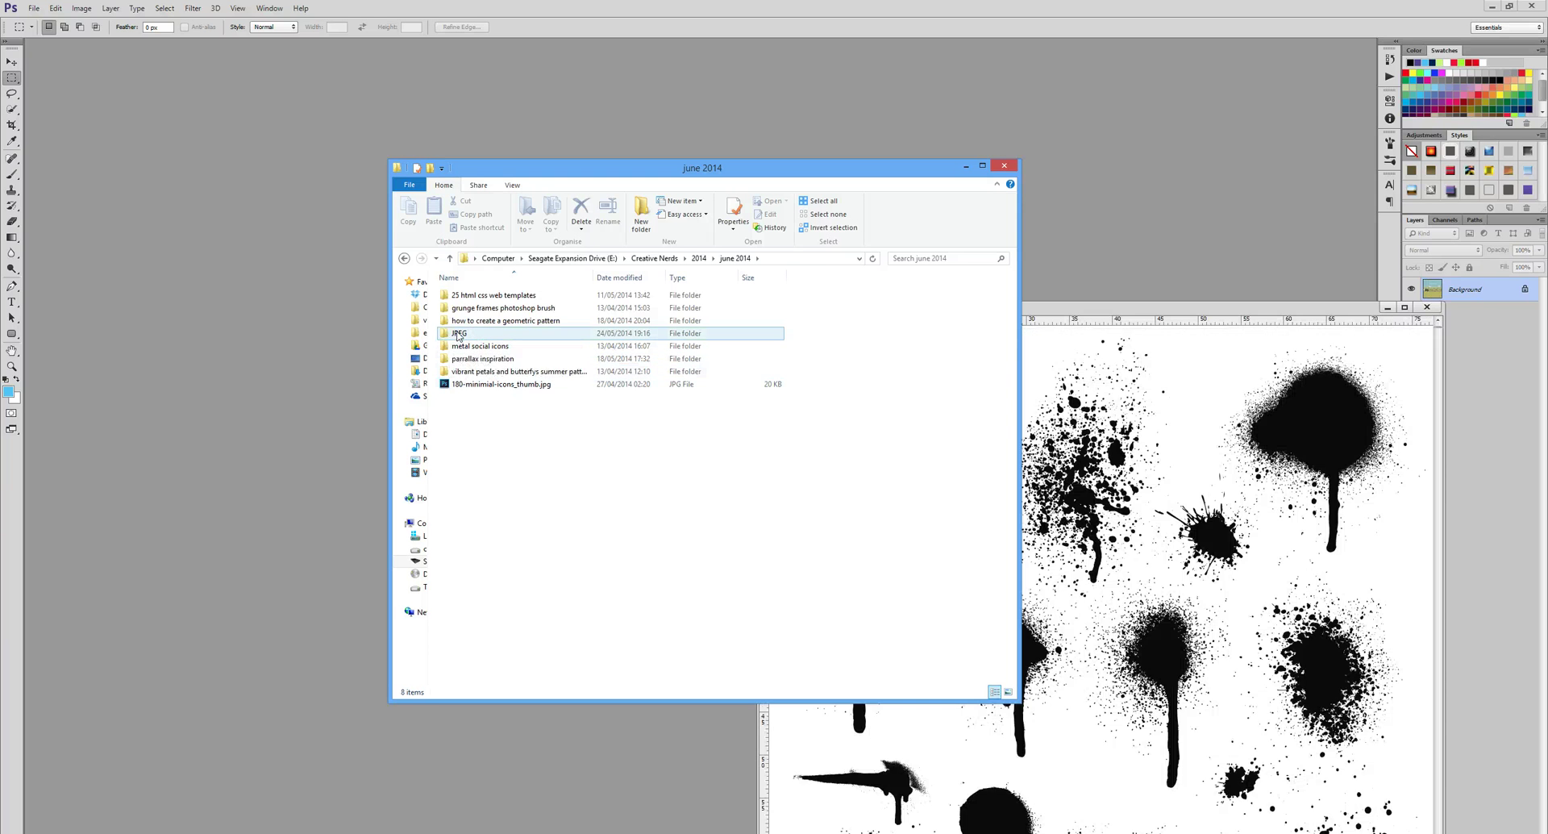
double_click(458, 333)
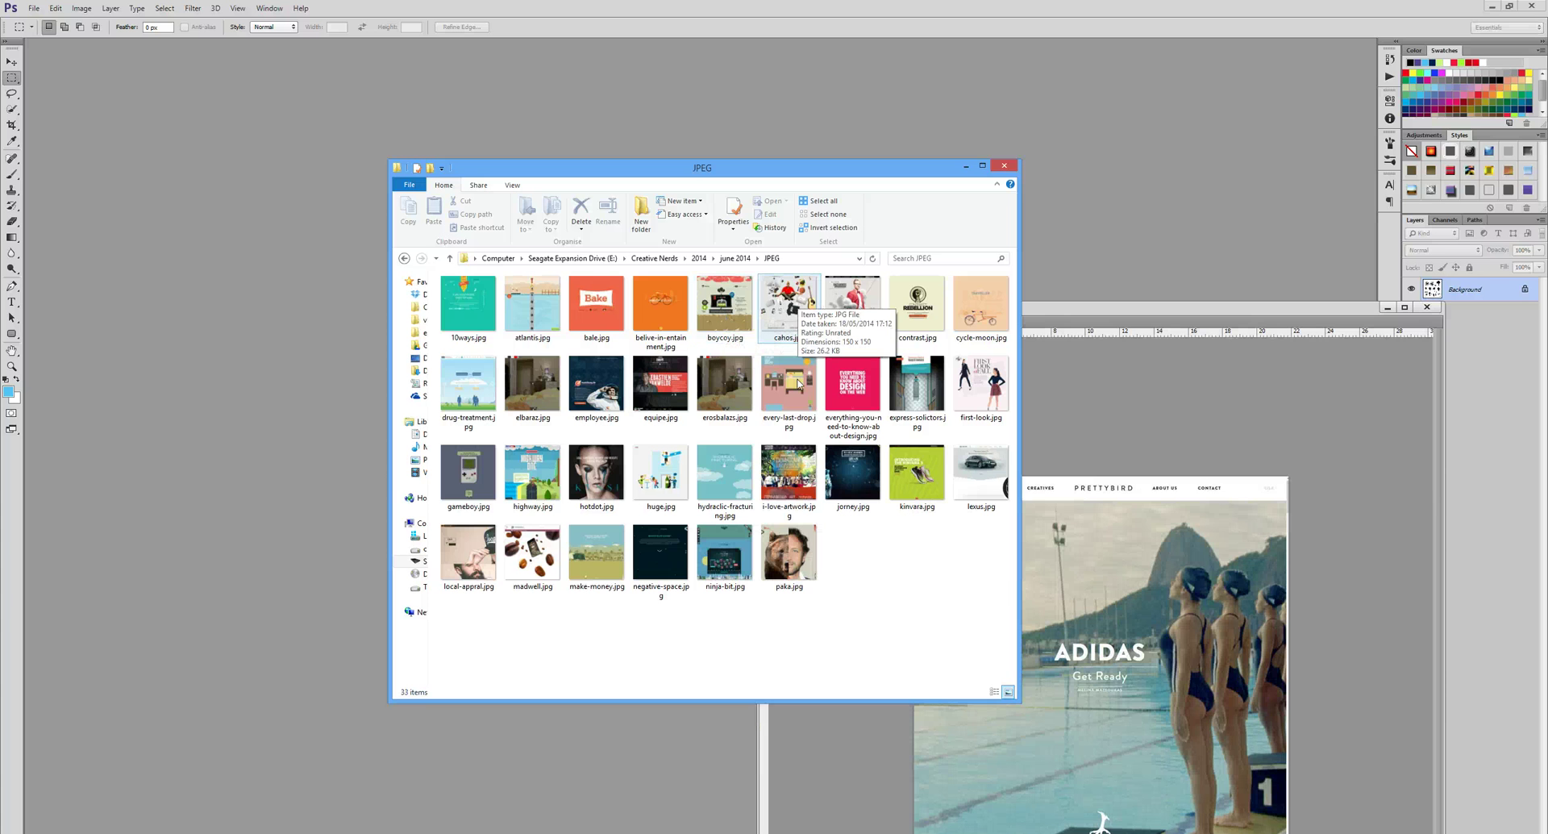
drag(983, 622, 463, 289)
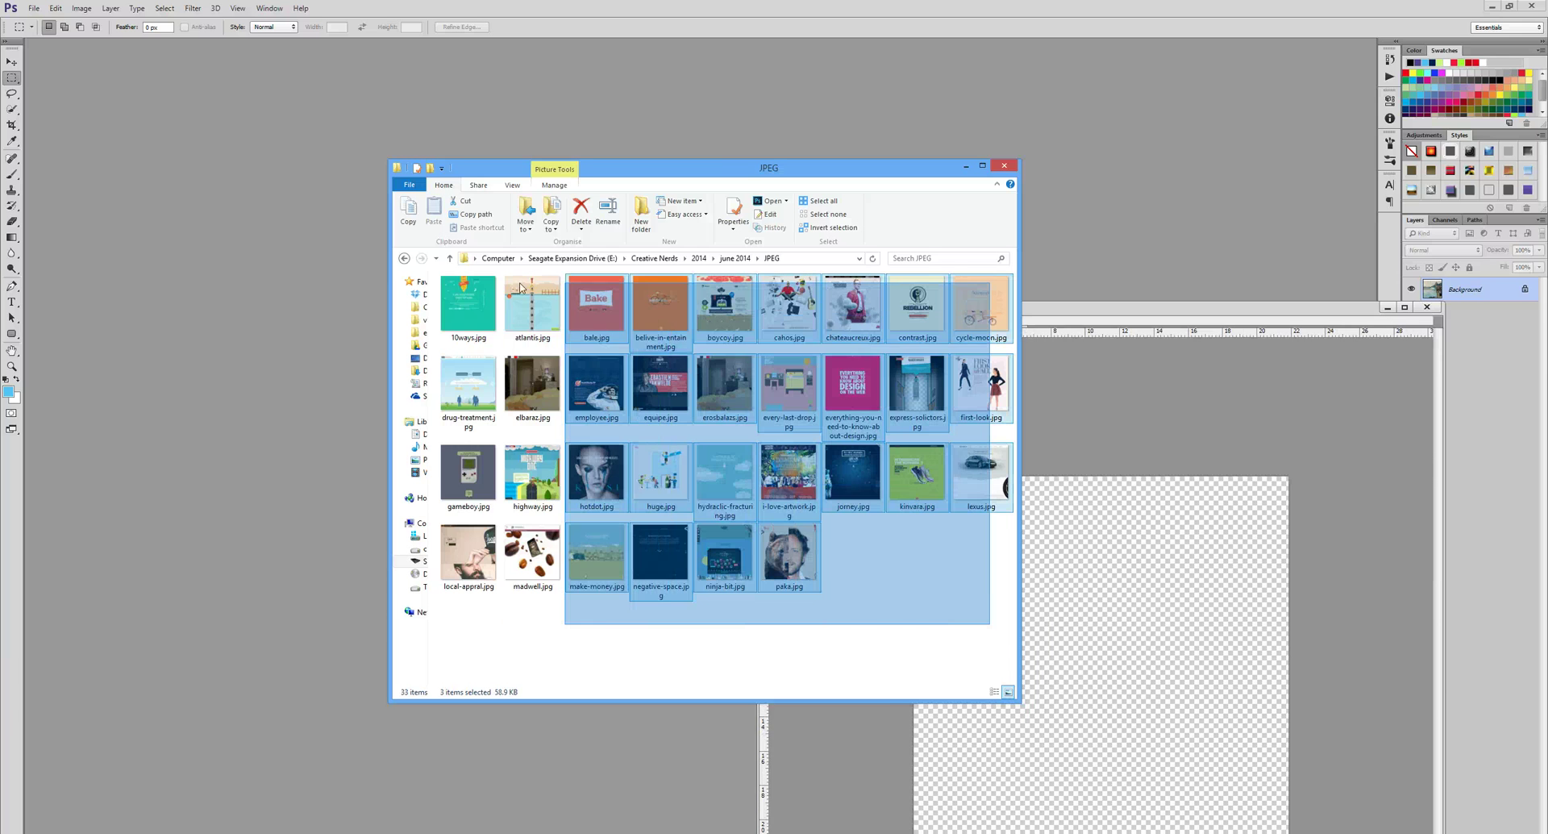